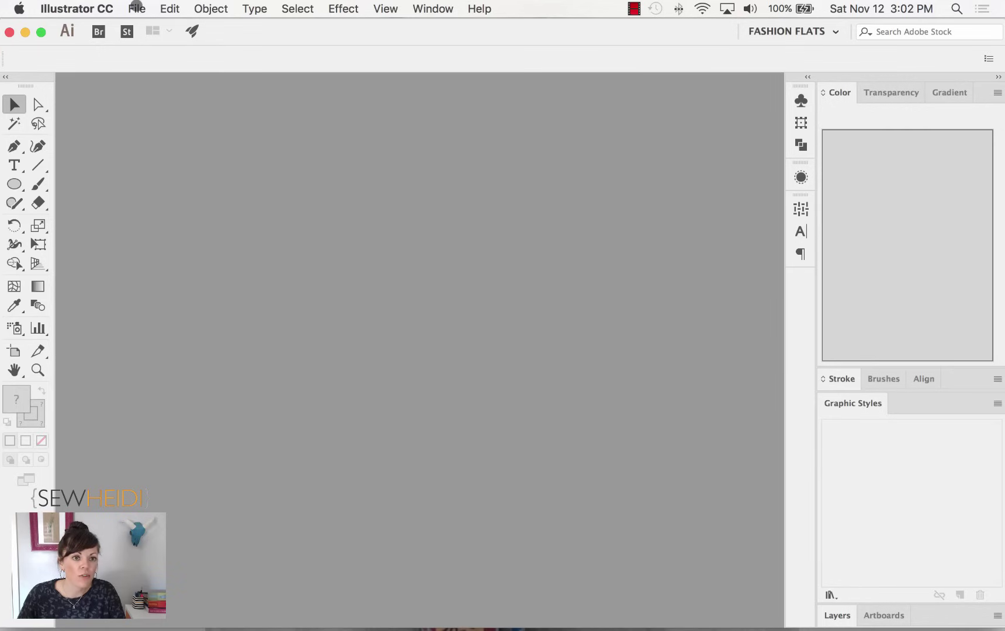
Create a new 792 × 612 pt landscape Print document with one CMYK artboard.
left_click(137, 8)
left_click(145, 26)
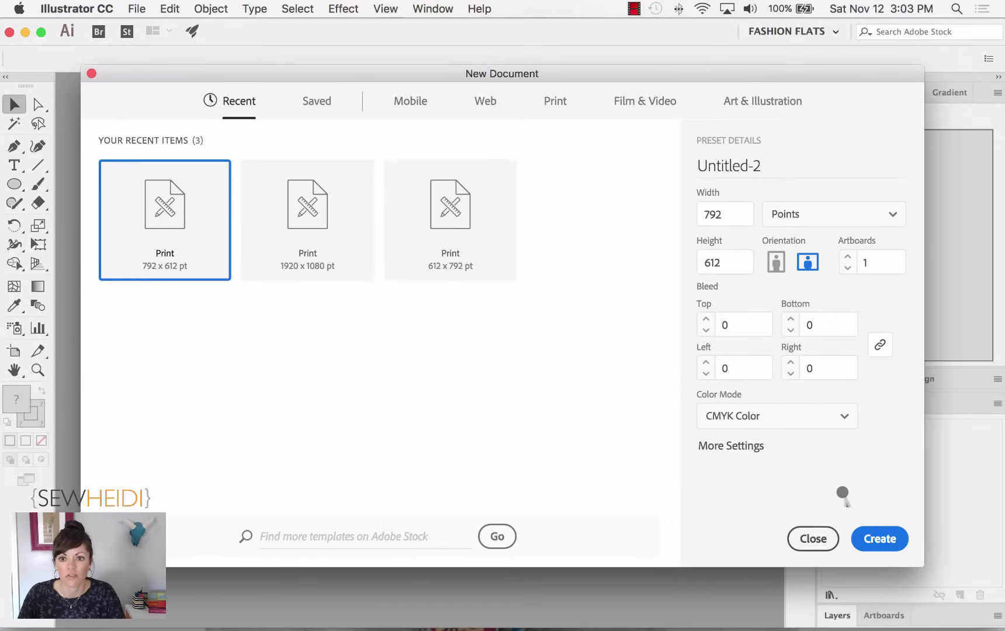
left_click(885, 536)
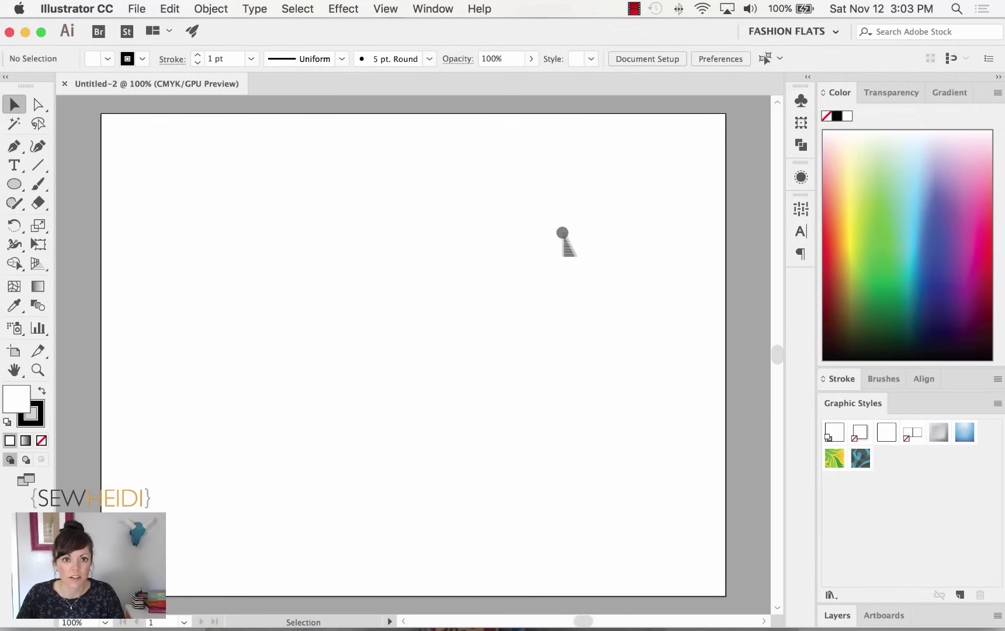
Zoom out on the empty Untitled-2 artboard to 33.33%.
left_click(382, 8)
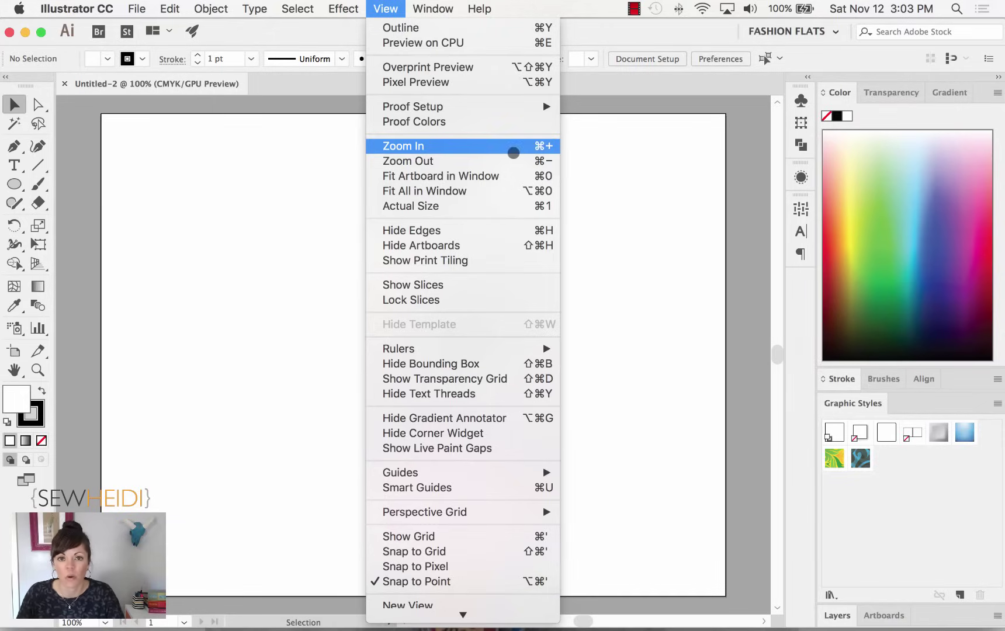
key("Escape")
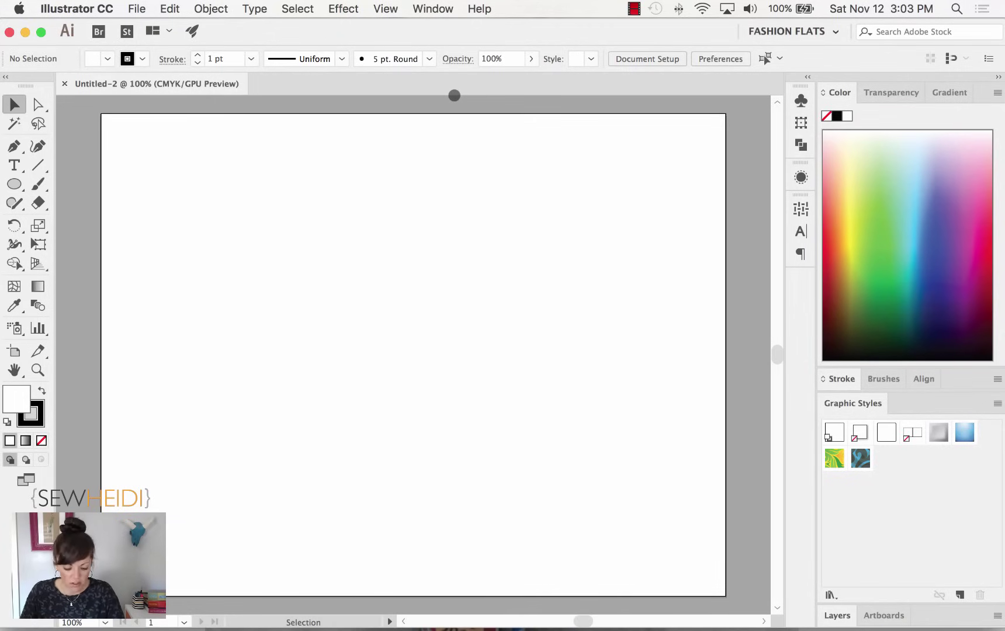
key("super+minus")
key("super+minus")
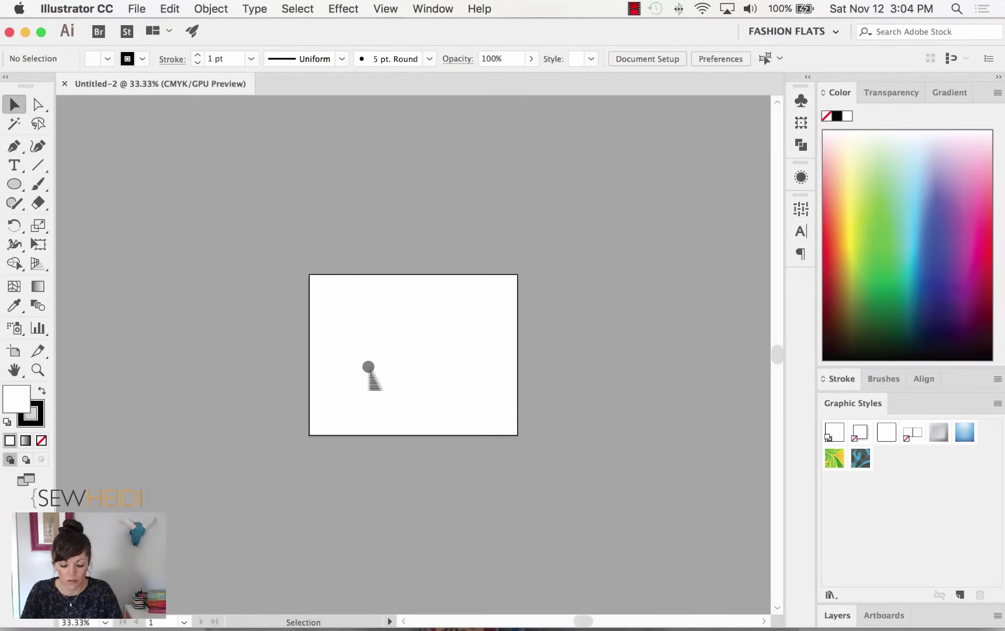
Zoom the artboard back in to 66.67% and show the Window panel list.
key("a")
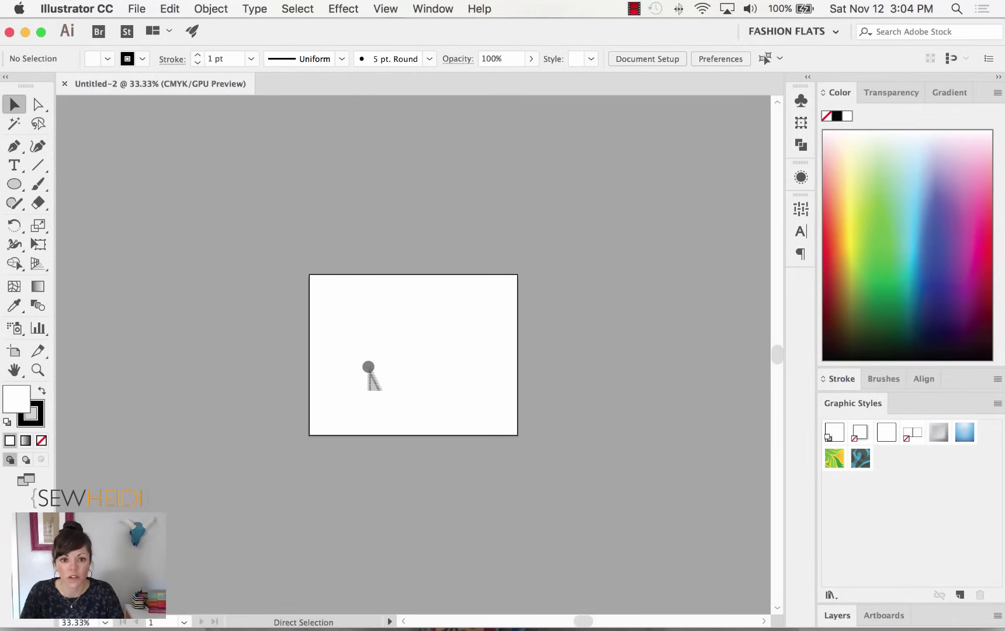
key("super+equal")
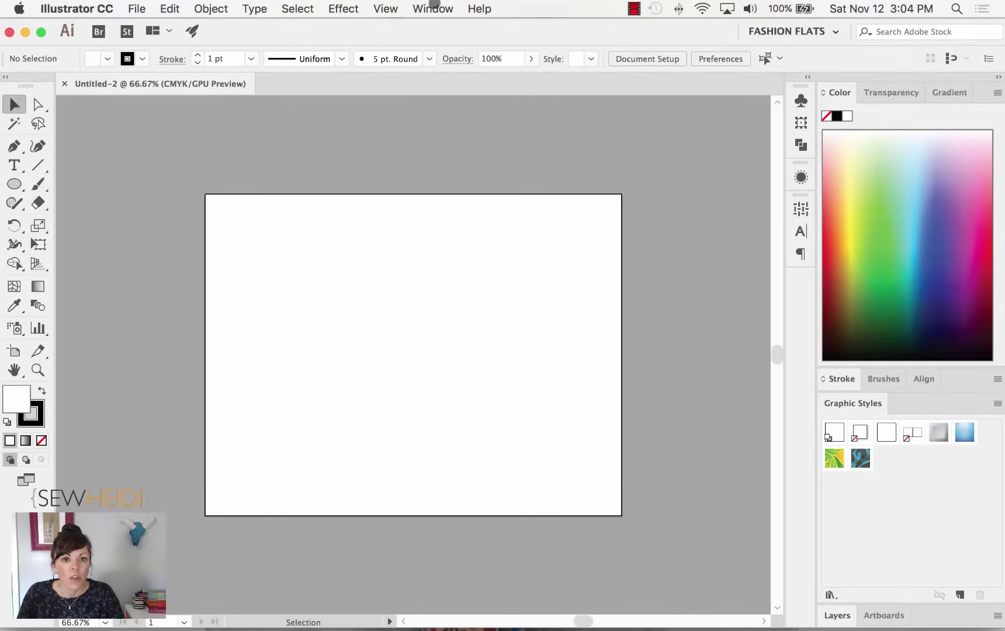
left_click(432, 9)
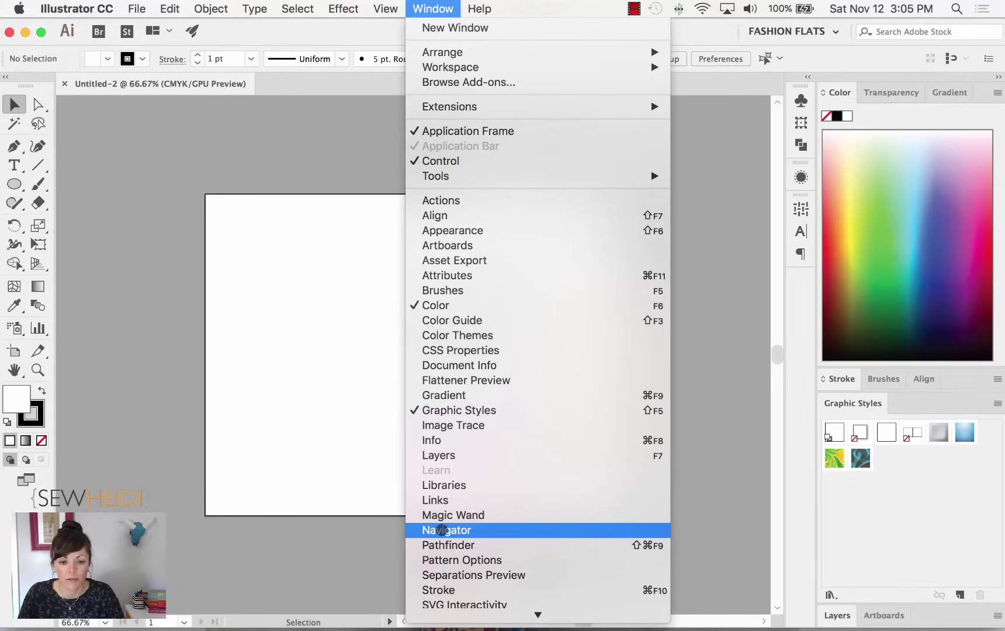
Open the Navigator as a floating panel and zoom to 100%, then back to 66.67%.
left_click(447, 530)
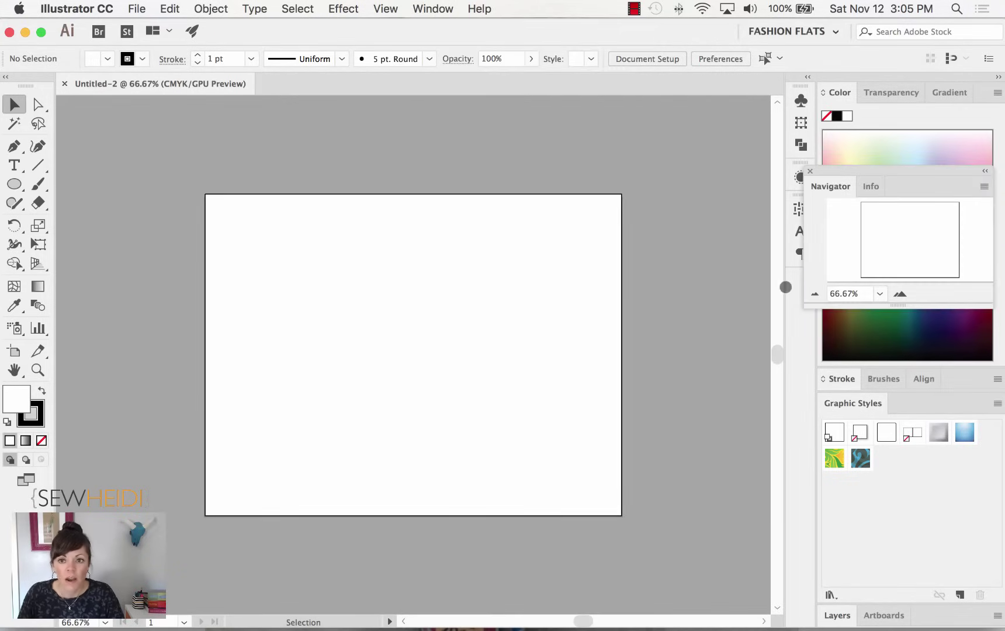
left_click_drag(846, 171, 594, 101)
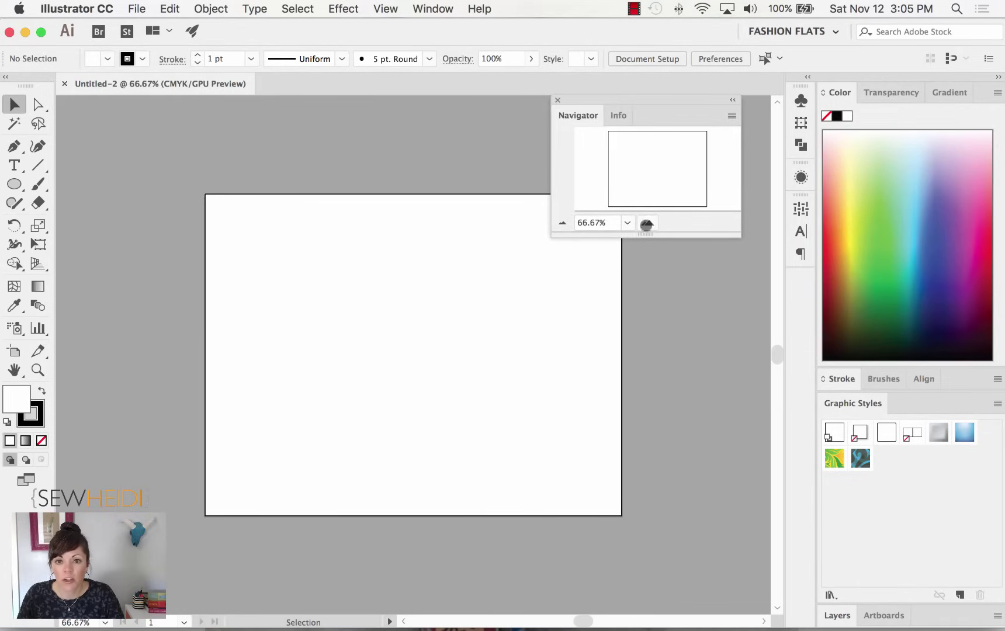
left_click(647, 223)
left_click(647, 222)
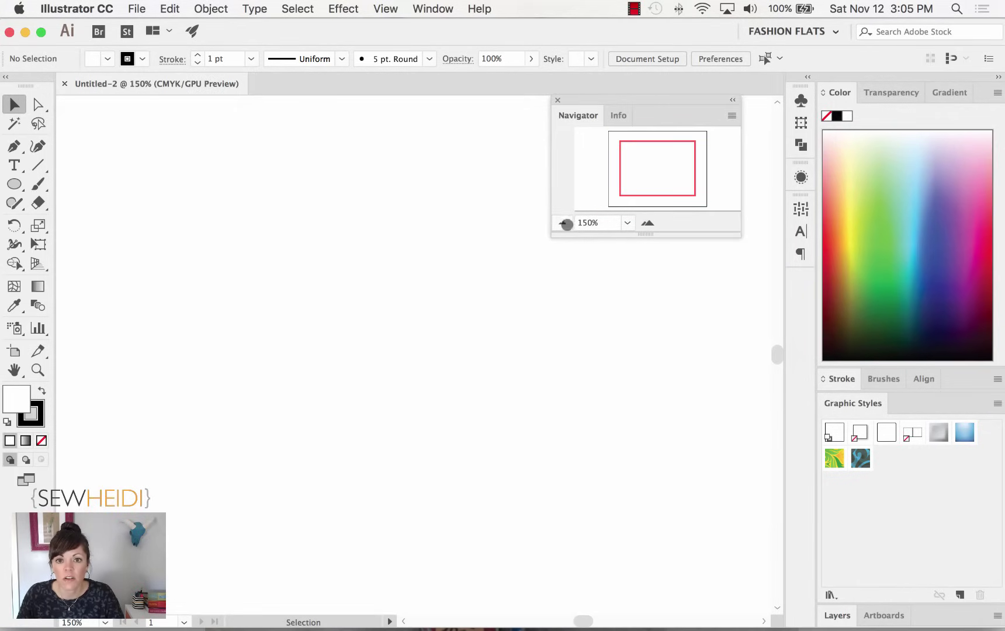
left_click(564, 223)
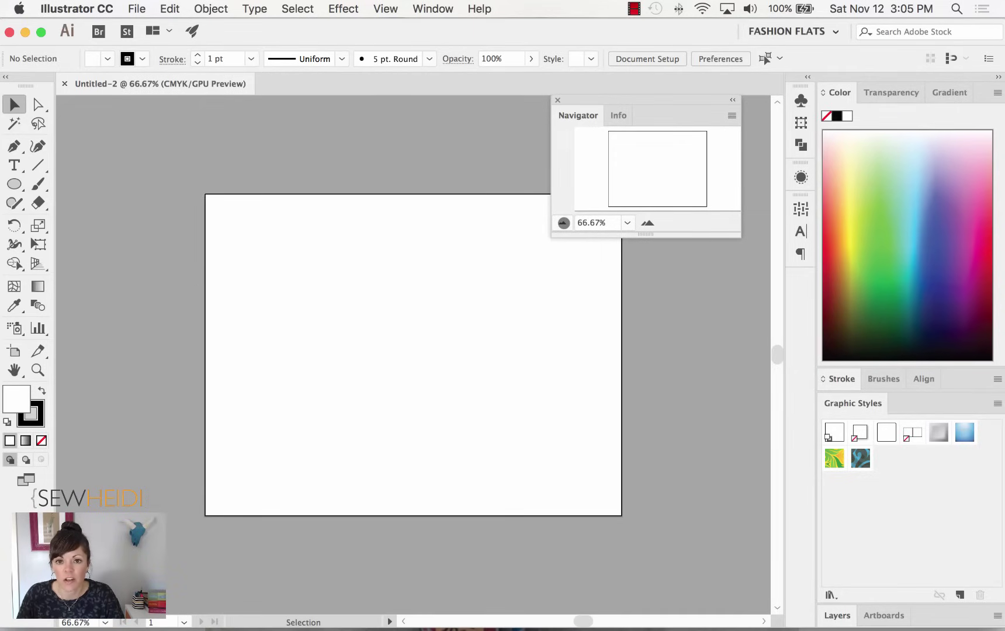
Pan with the Navigator's red view box and zoom in to 200%.
left_click(650, 174)
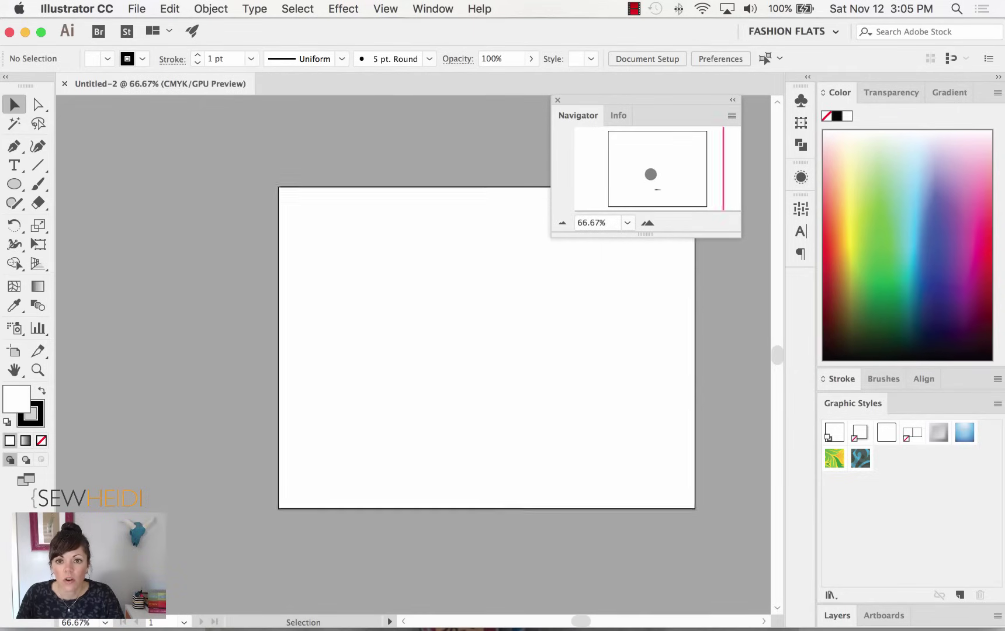
left_click_drag(650, 174, 645, 169)
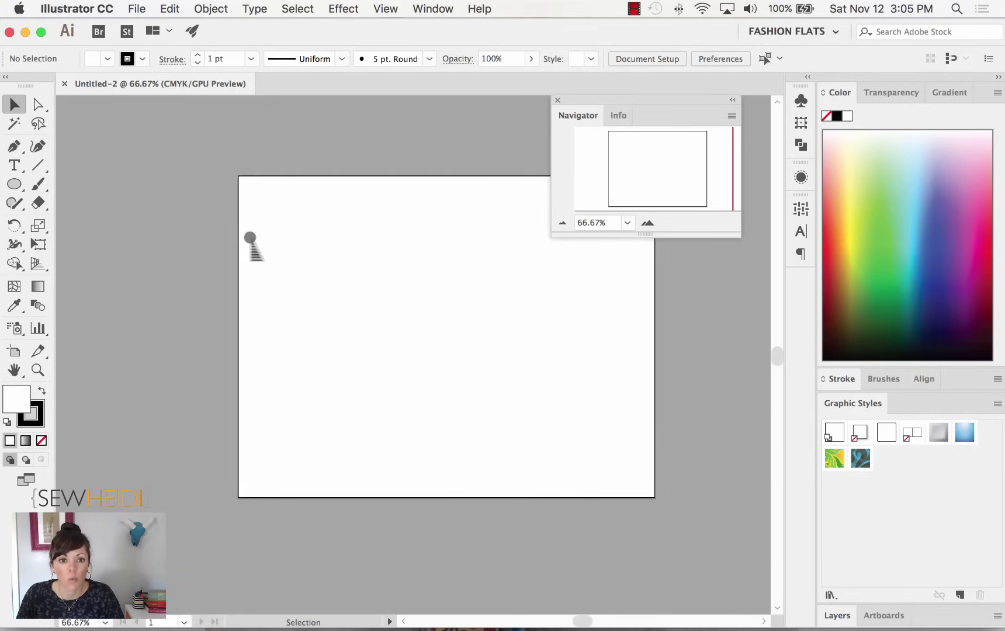
left_click(648, 222)
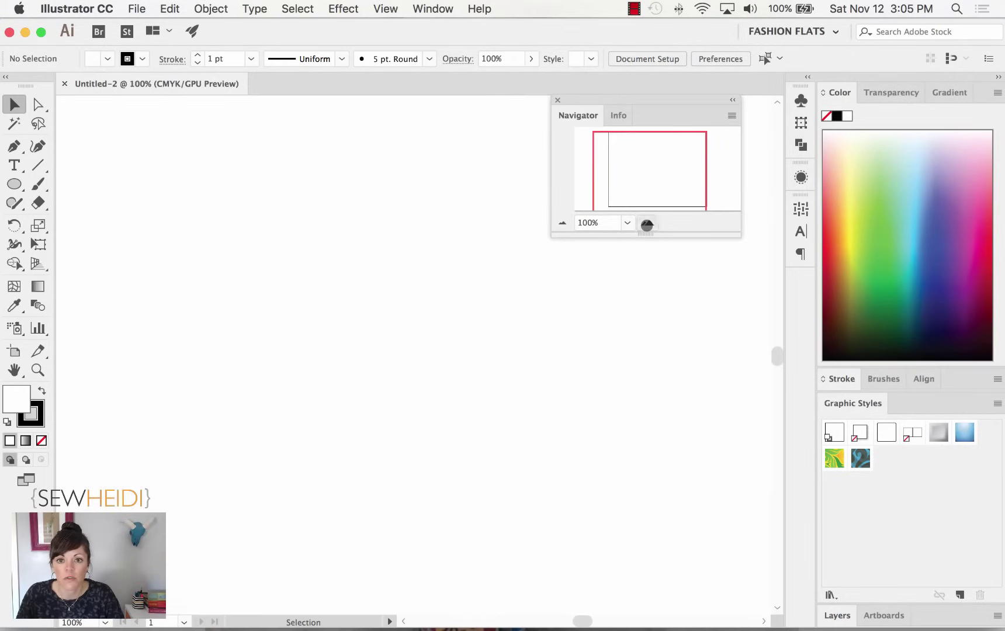
left_click(647, 222)
left_click_drag(635, 183, 646, 161)
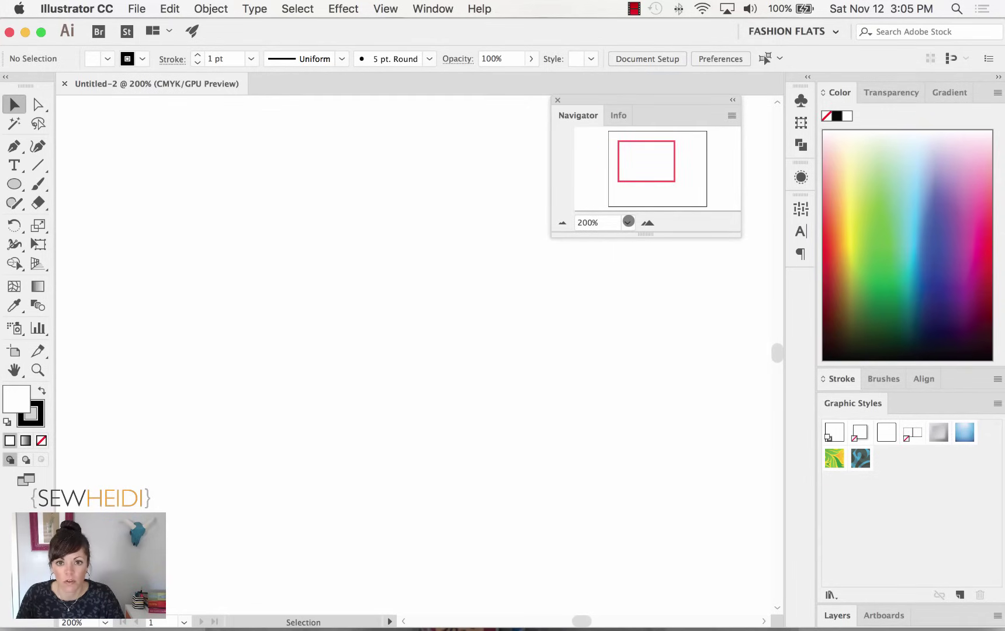
Zoom back to 100% and frame the whole artboard with the Navigator view box.
left_click(562, 223)
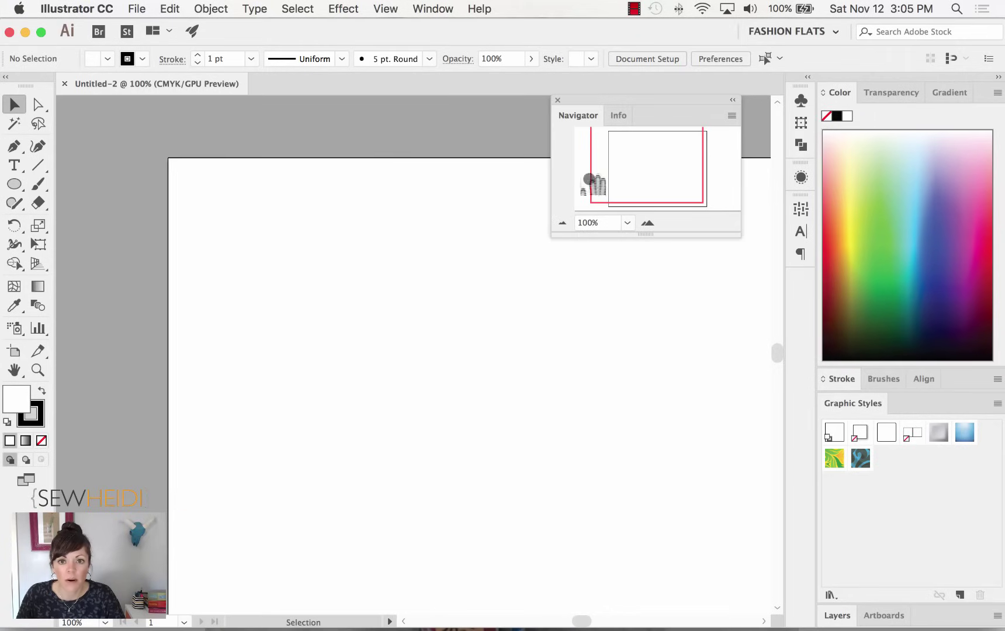
left_click(642, 181)
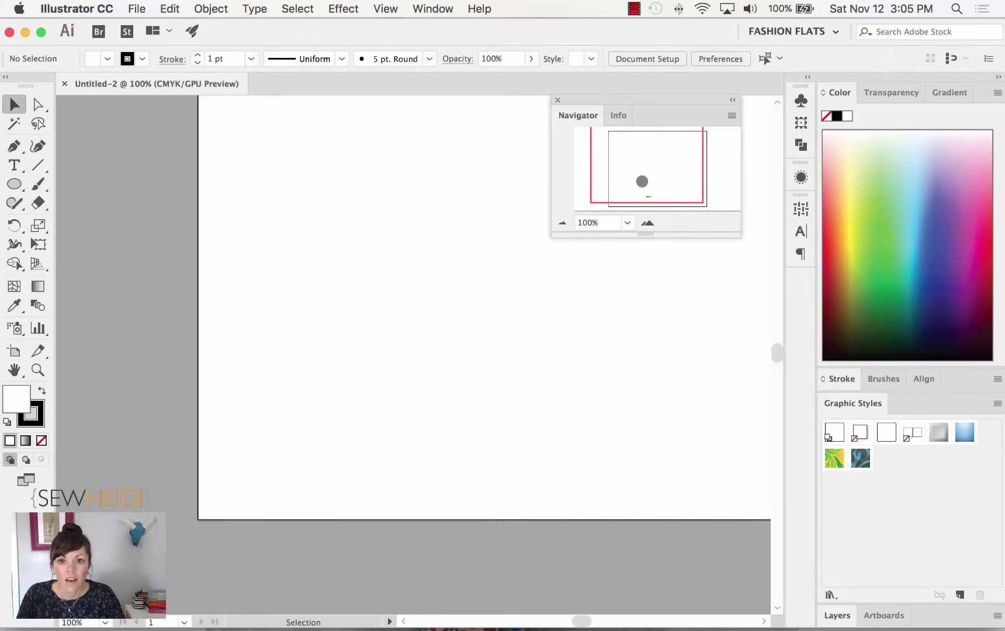
left_click_drag(642, 182, 662, 174)
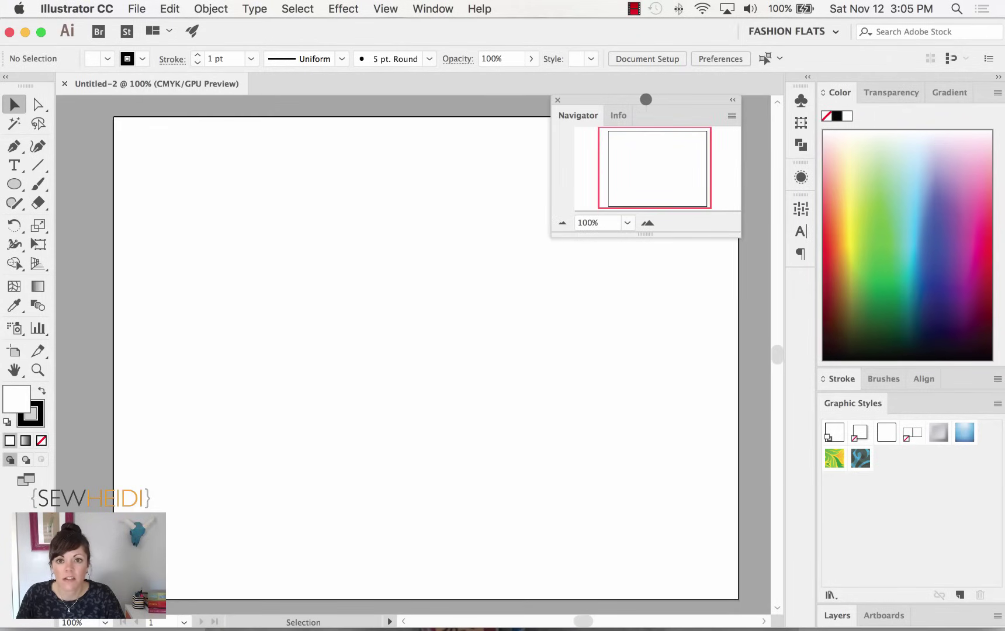
Reposition the floating Navigator panel, close it, and show the Window panel list.
left_click_drag(645, 100, 591, 184)
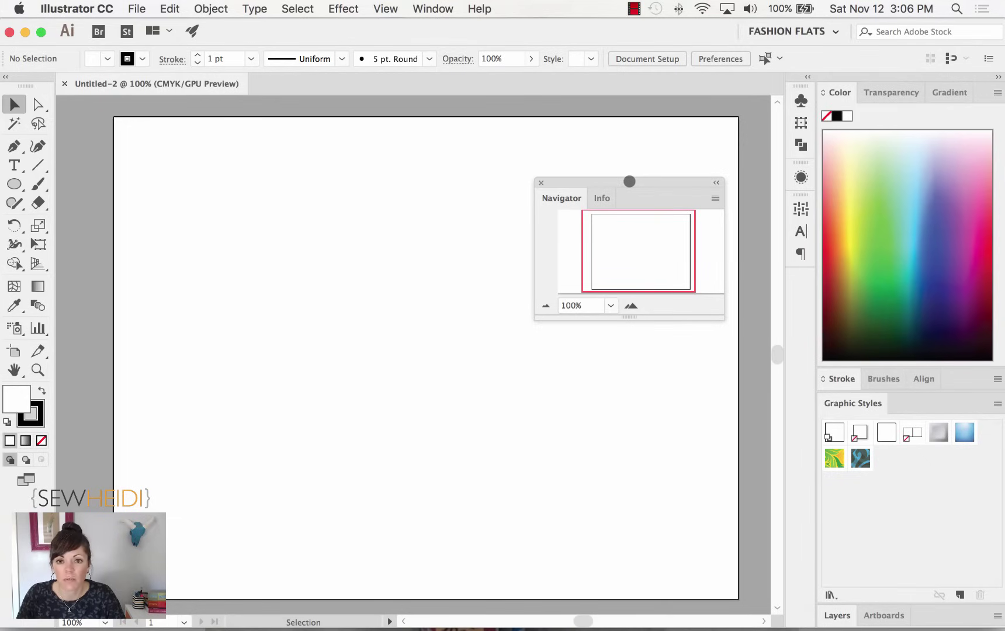
left_click_drag(628, 182, 633, 204)
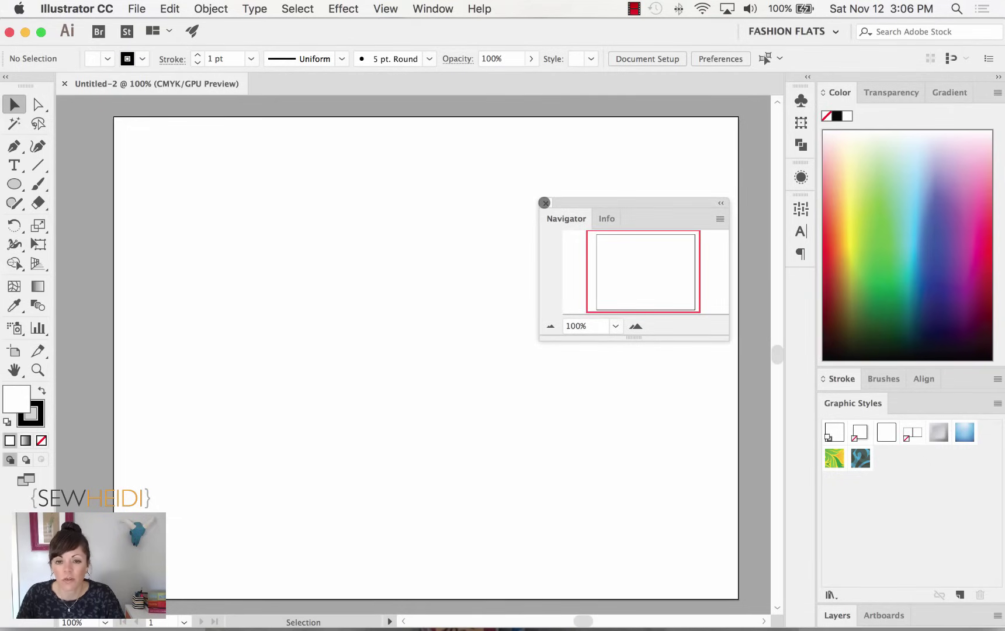
left_click(544, 203)
left_click(429, 9)
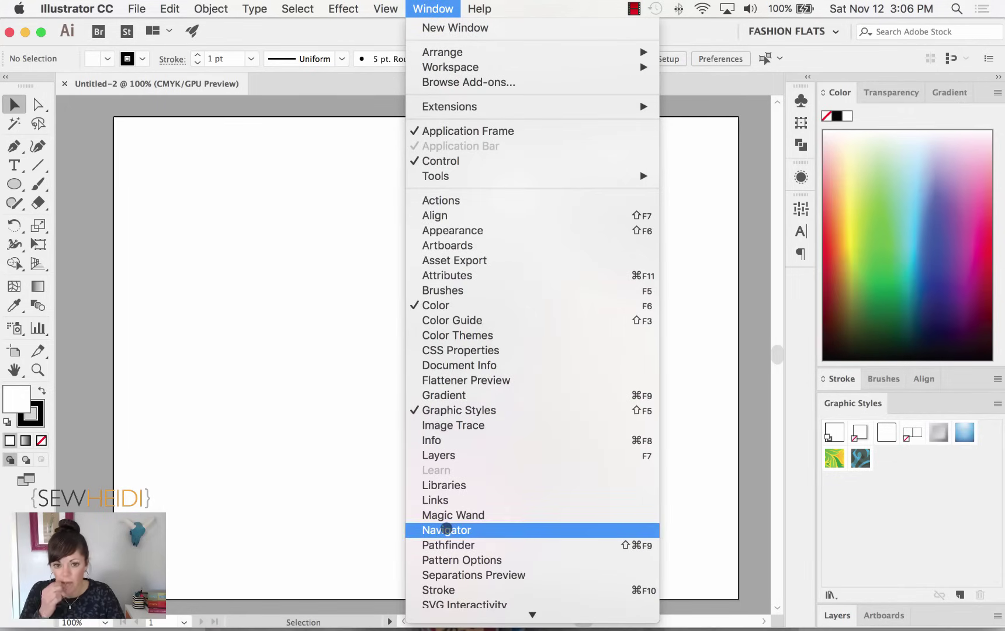
Reopen the Navigator panel and dock it with Info in the right-hand panels.
left_click(446, 529)
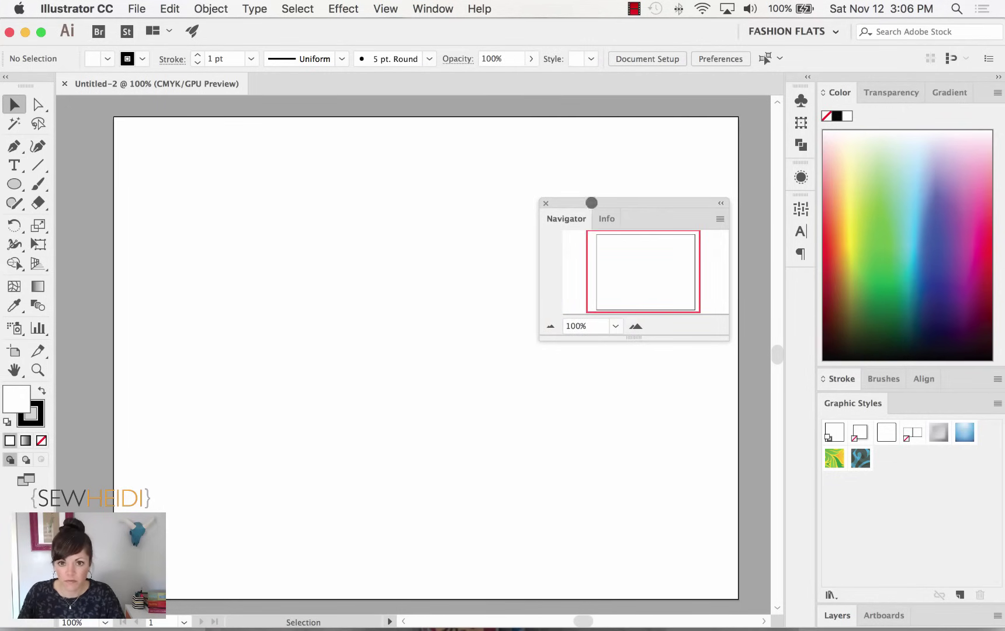
left_click_drag(591, 203, 826, 238)
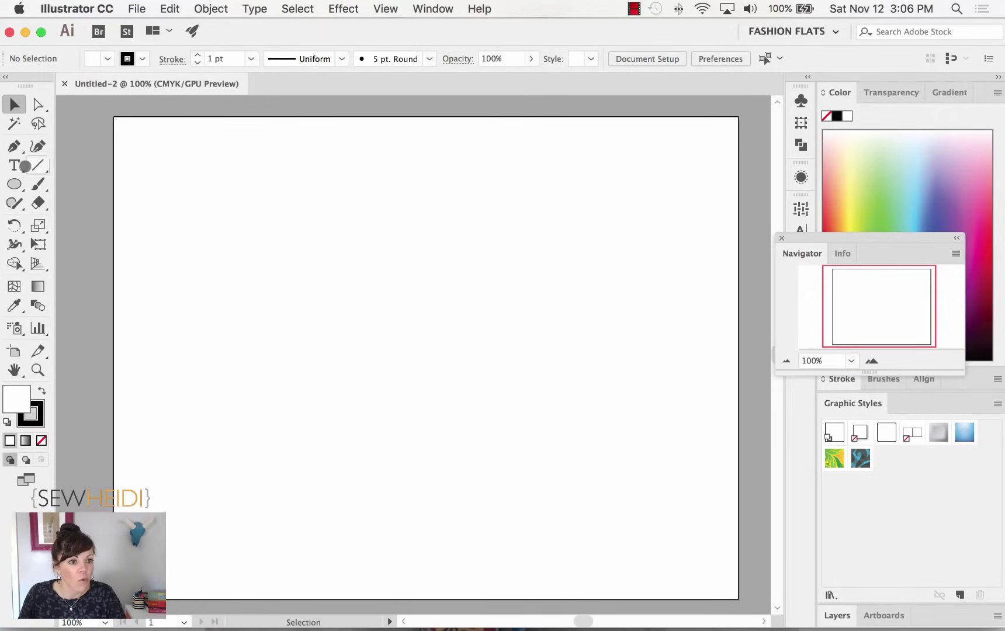
Select the Rectangle Tool and display the shape tools flyout.
left_click_drag(15, 183, 67, 182)
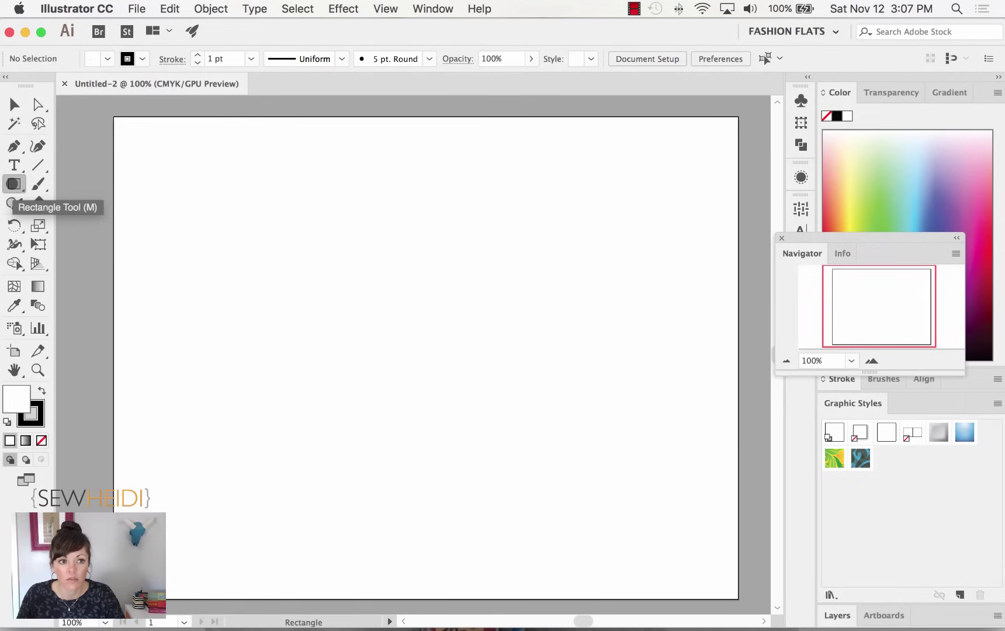
left_click(13, 183)
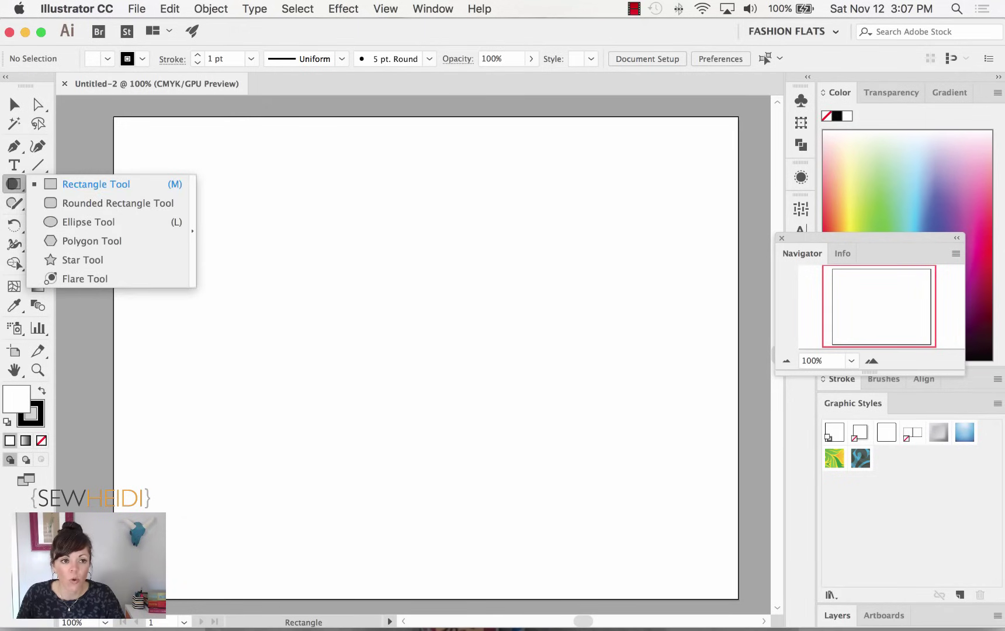
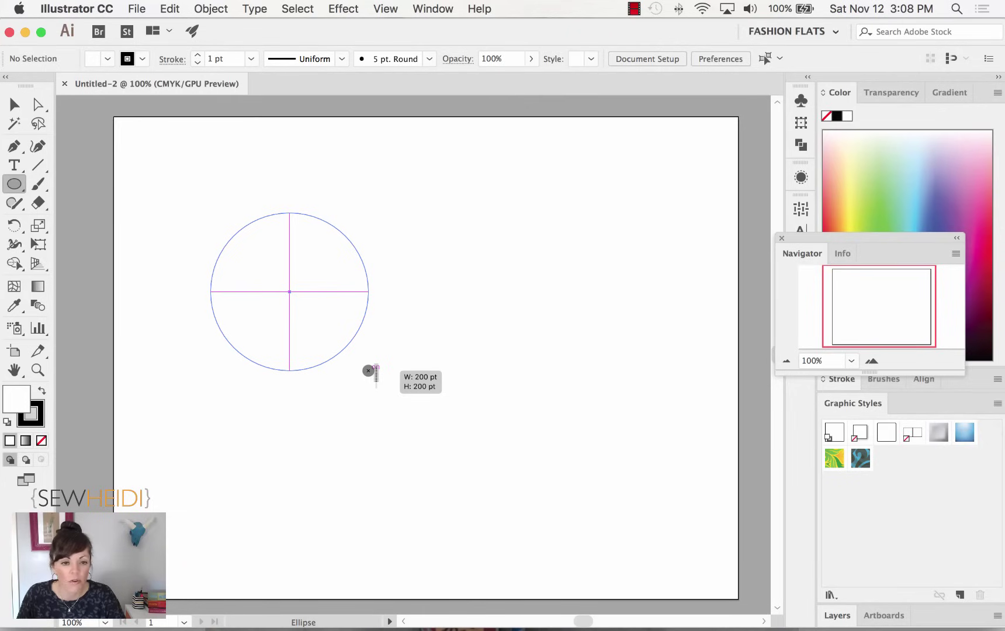
Draw a Shift-constrained circle about 268 pt across as the button body.
left_click_drag(369, 371, 384, 386)
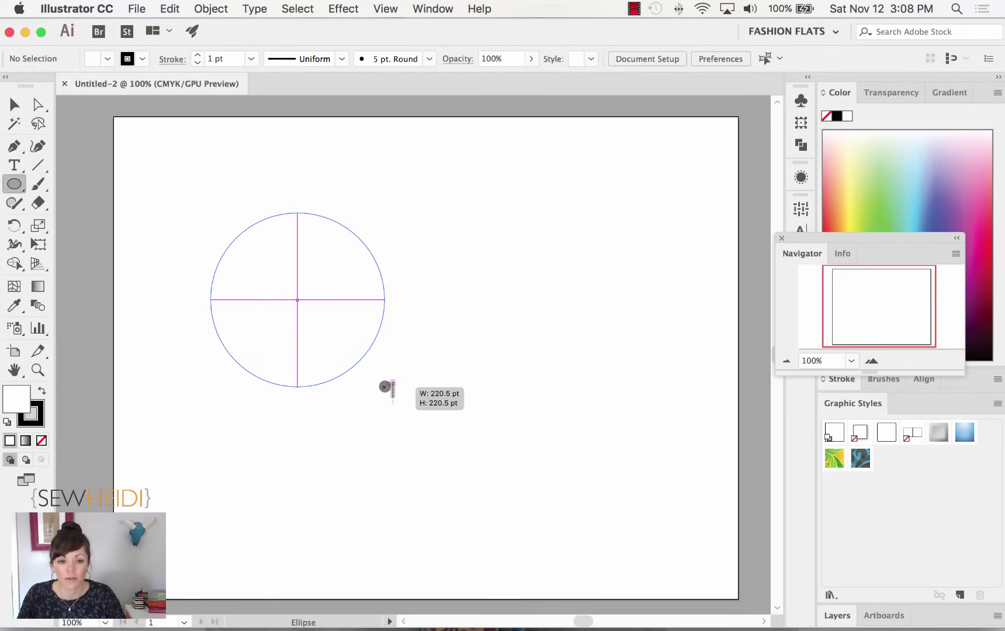
left_click_drag(384, 387, 309, 391)
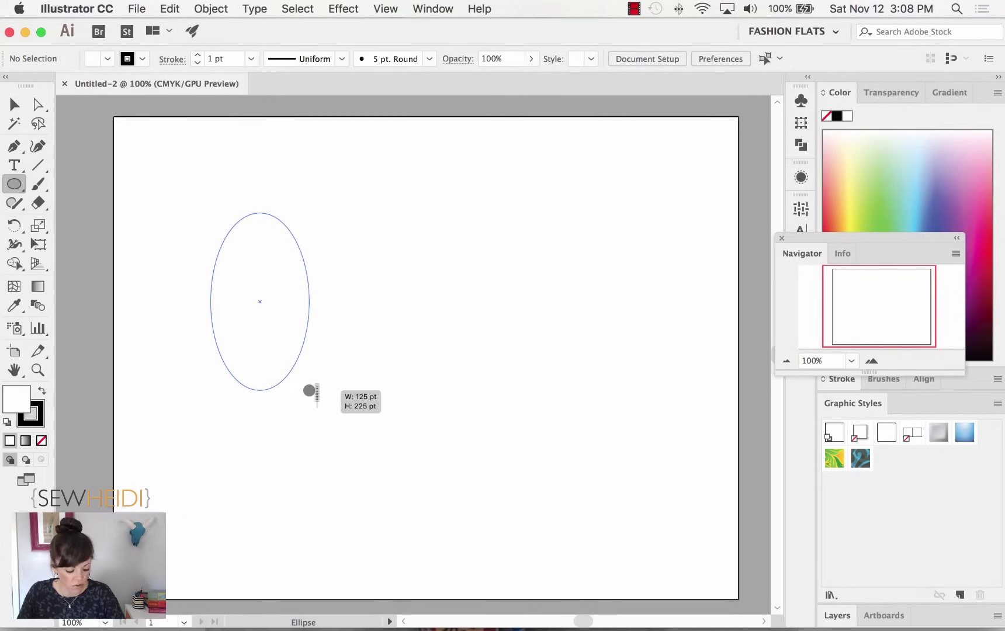
left_click_drag(309, 390, 421, 410)
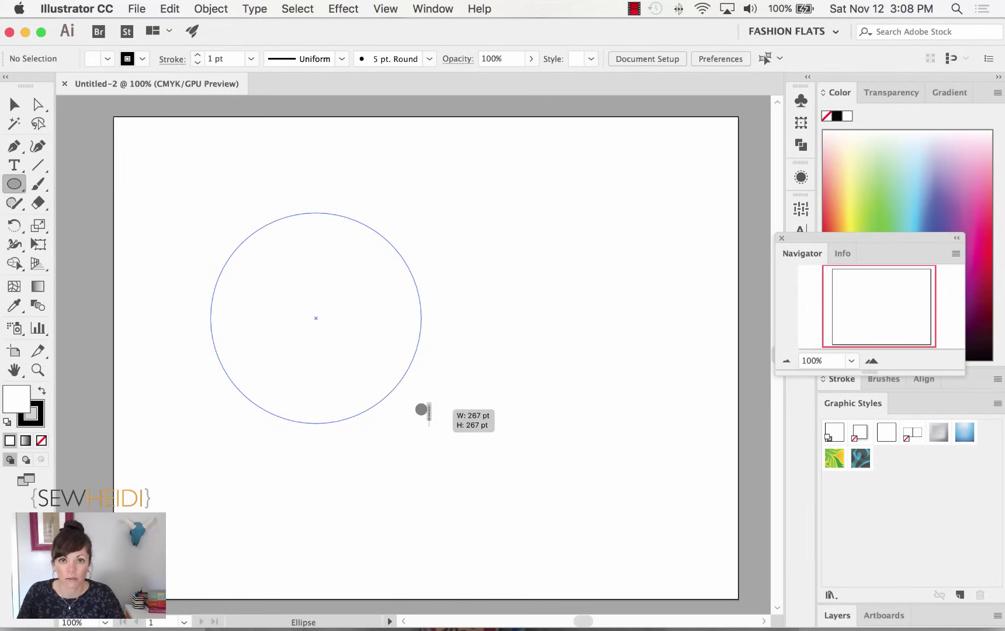
left_click_drag(421, 409, 422, 392)
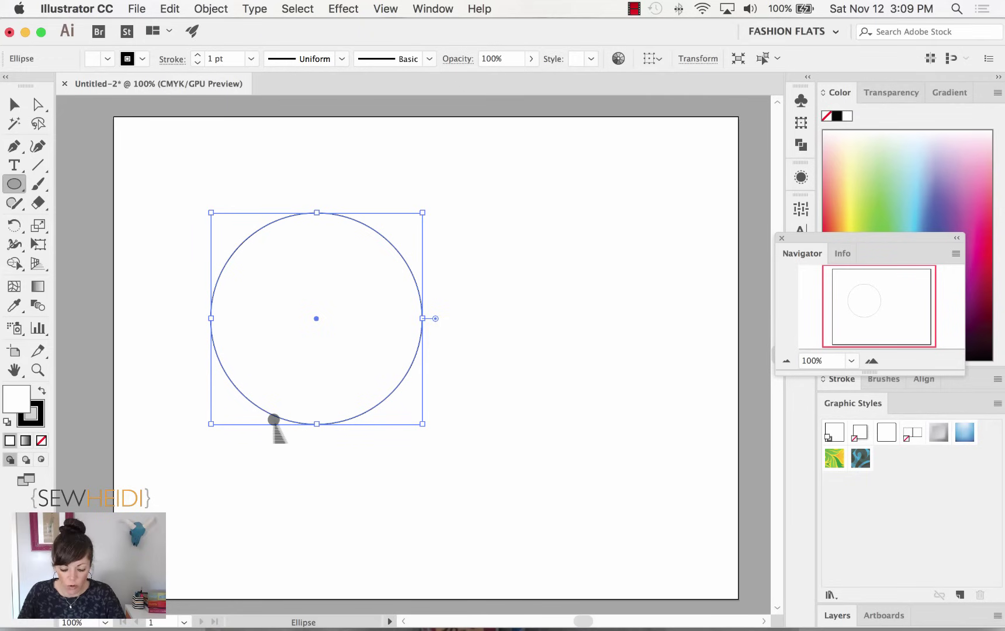
Zoom in on the circle and show the Swatches panel from the Window menu.
key("super+equal")
key("super+equal")
key("super+equal")
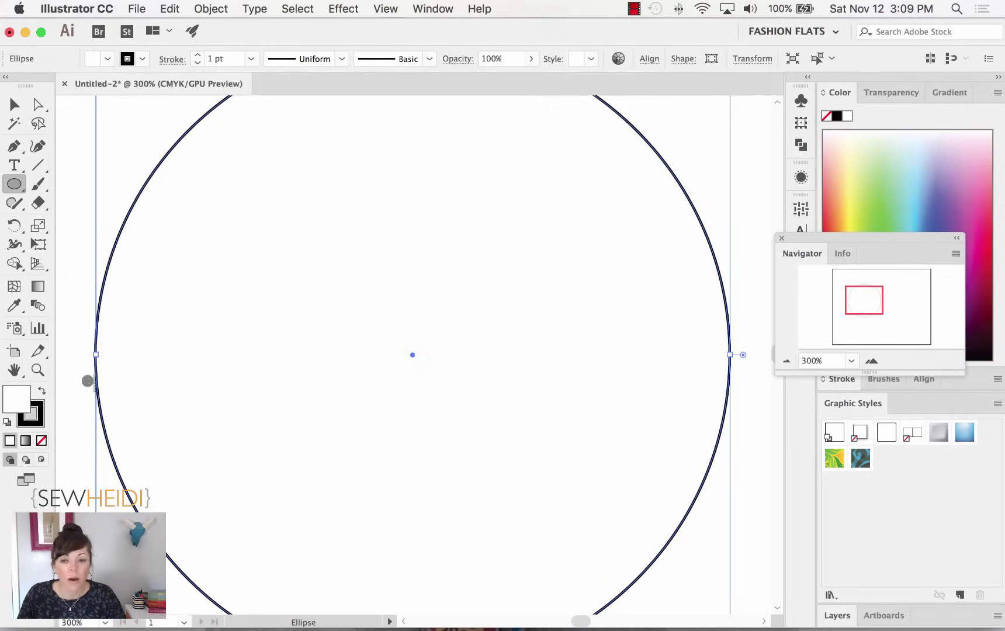
left_click(437, 7)
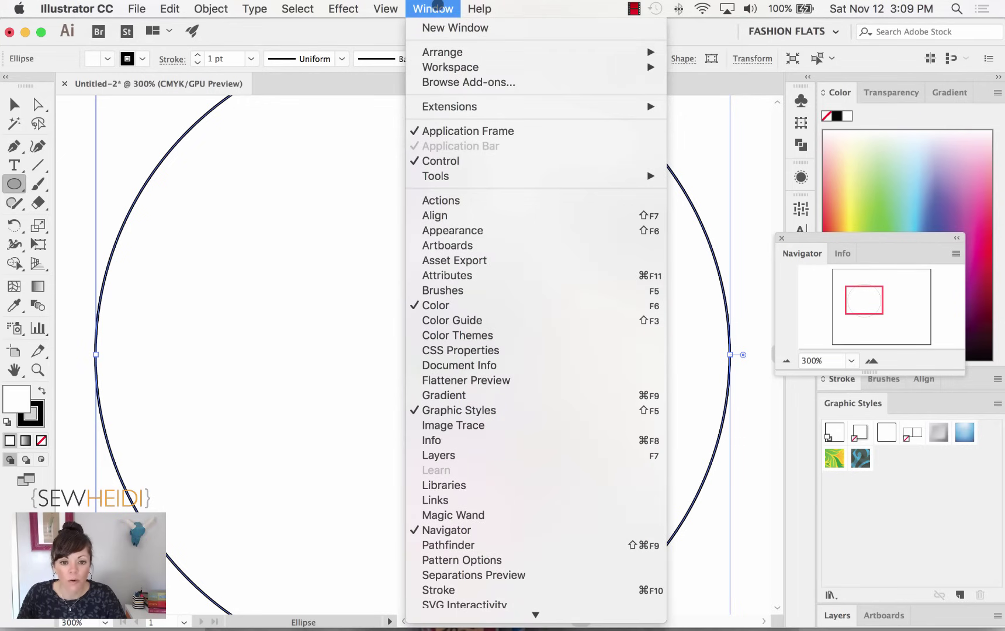
scroll(446, 526, "down", 5)
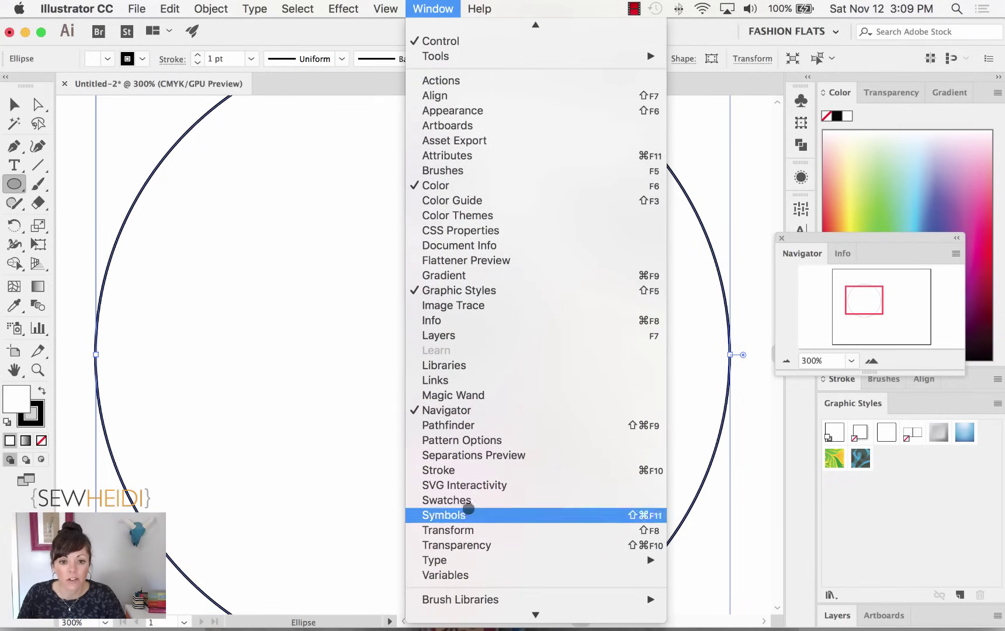
left_click(467, 500)
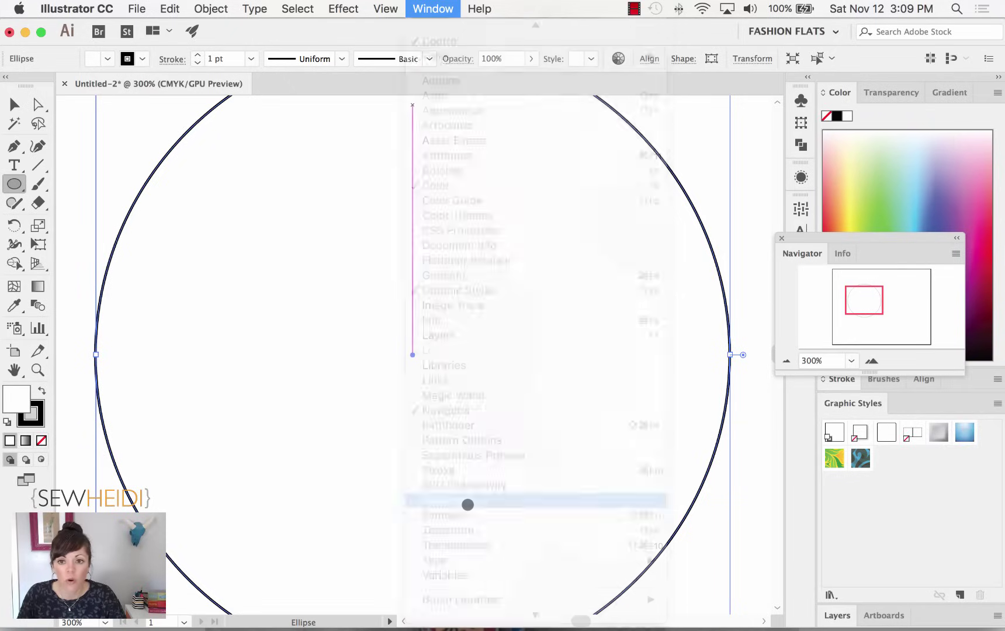
Dock the Swatches panel above the Navigator and expand it beside the circle.
left_click_drag(846, 392, 793, 285)
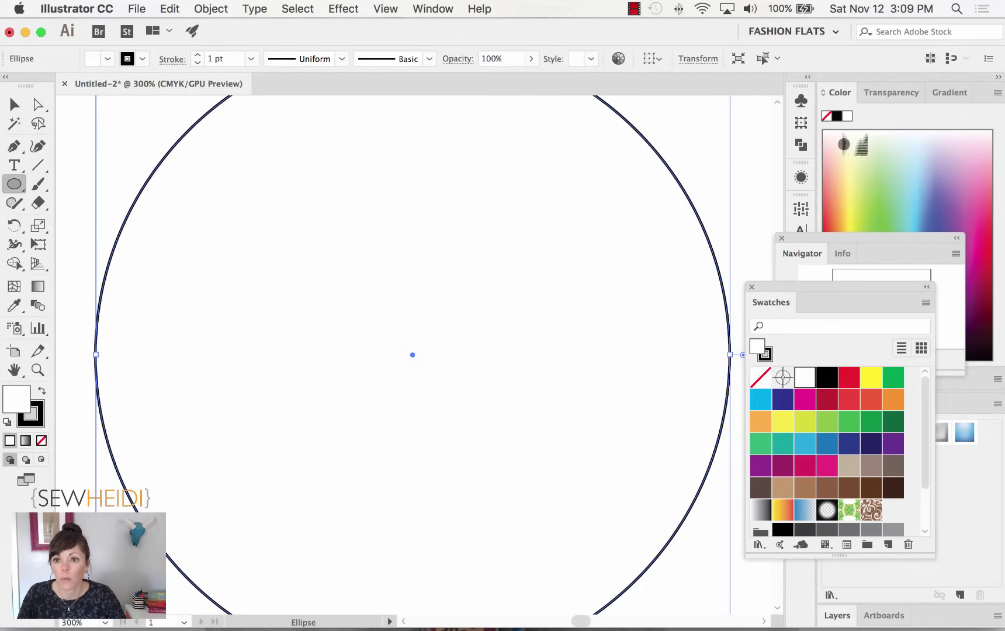
left_click_drag(832, 238, 887, 367)
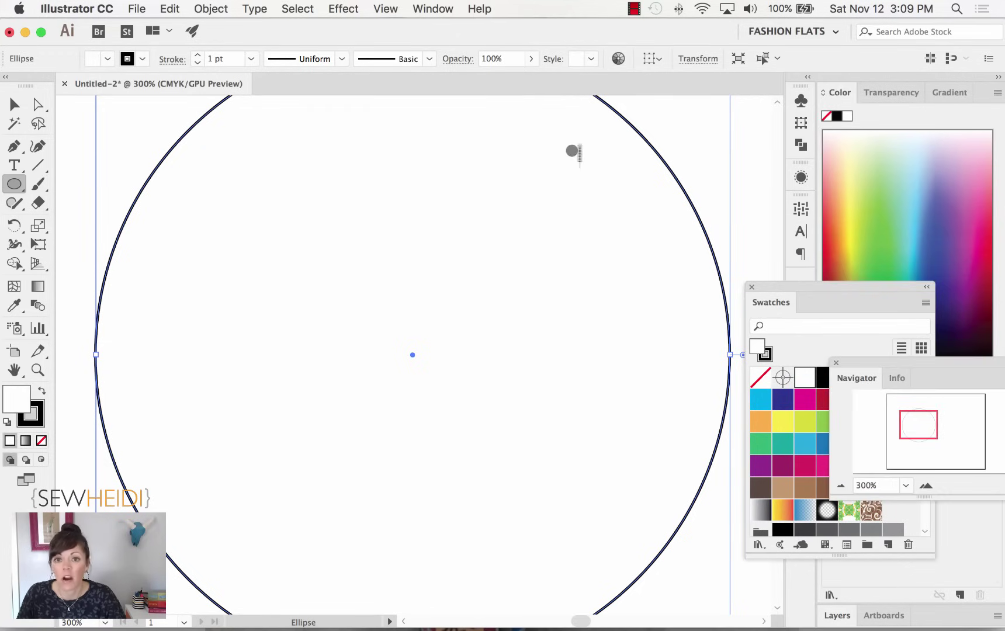
left_click(423, 8)
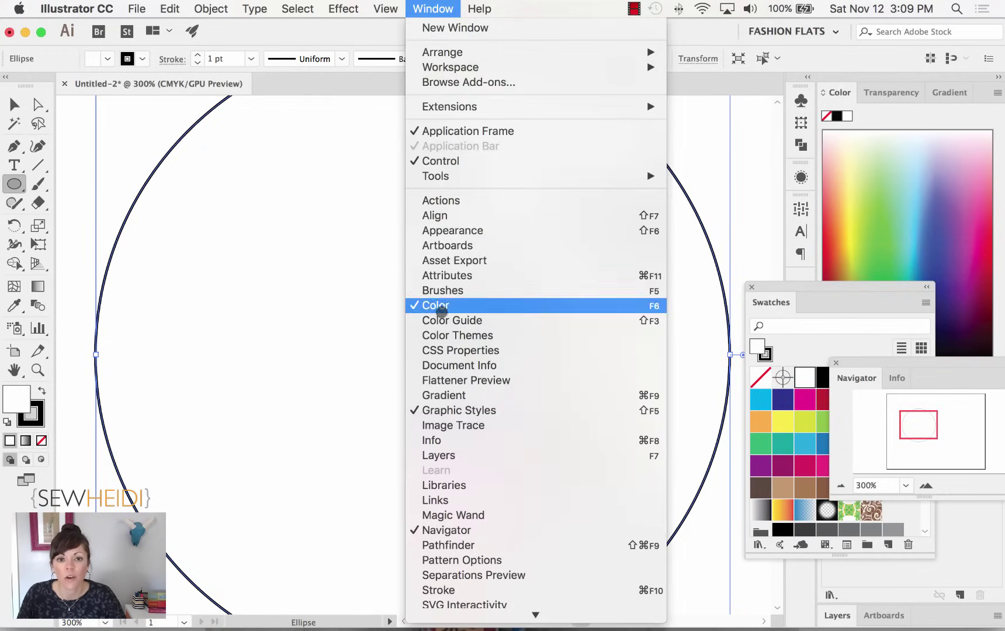
left_click(432, 8)
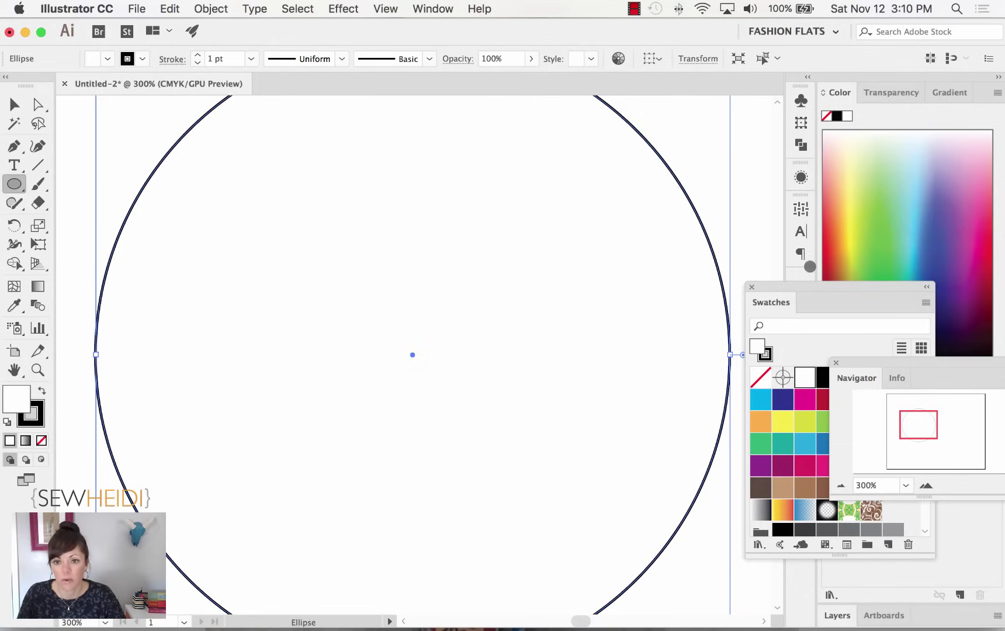
left_click_drag(788, 288, 796, 104)
left_click(801, 101)
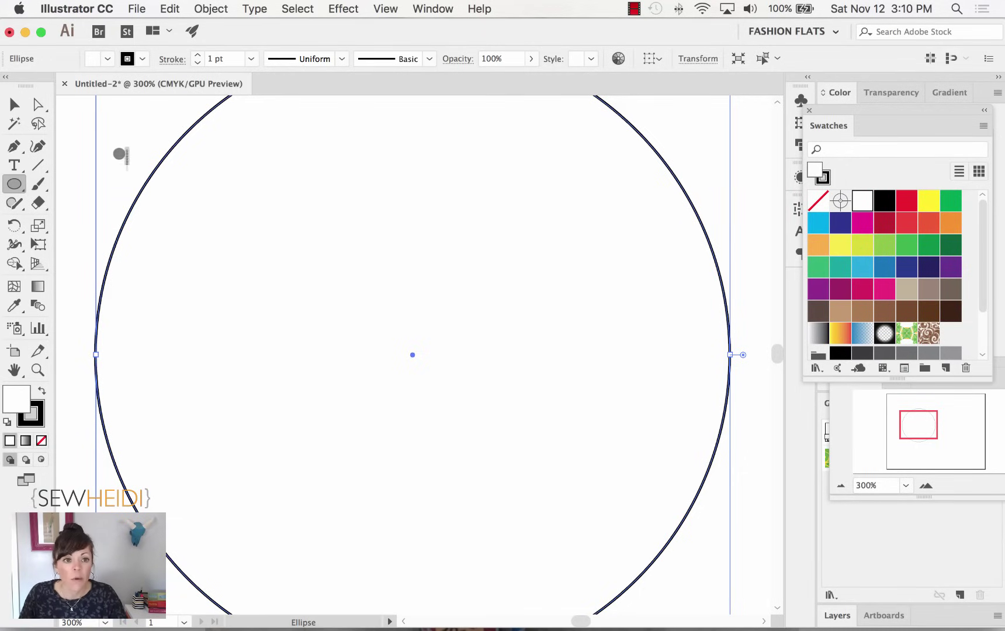
key("super+minus")
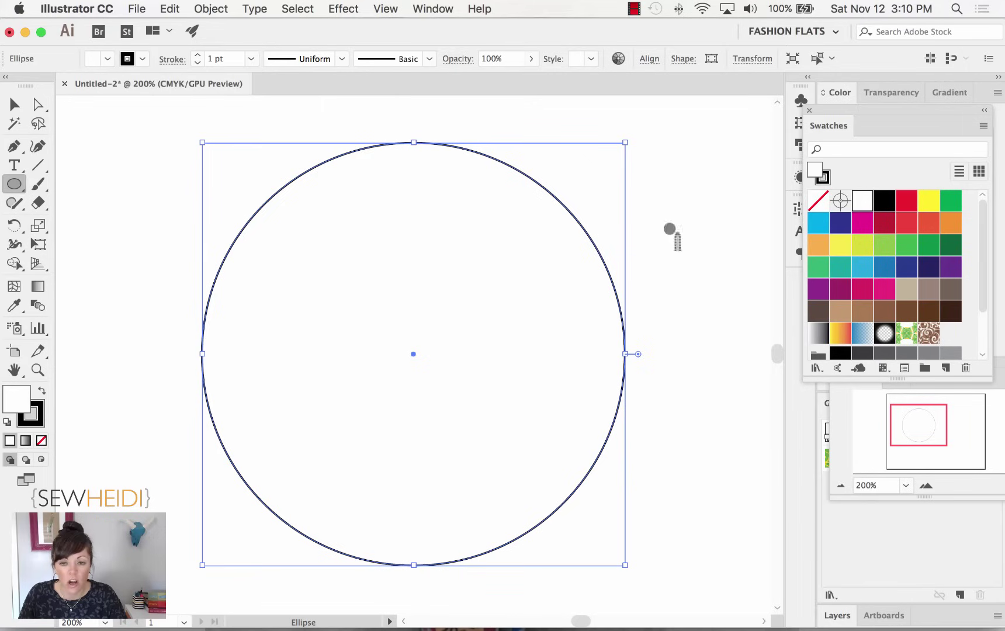
Give the circle a magenta fill from the swatches and a green stroke.
left_click(863, 221)
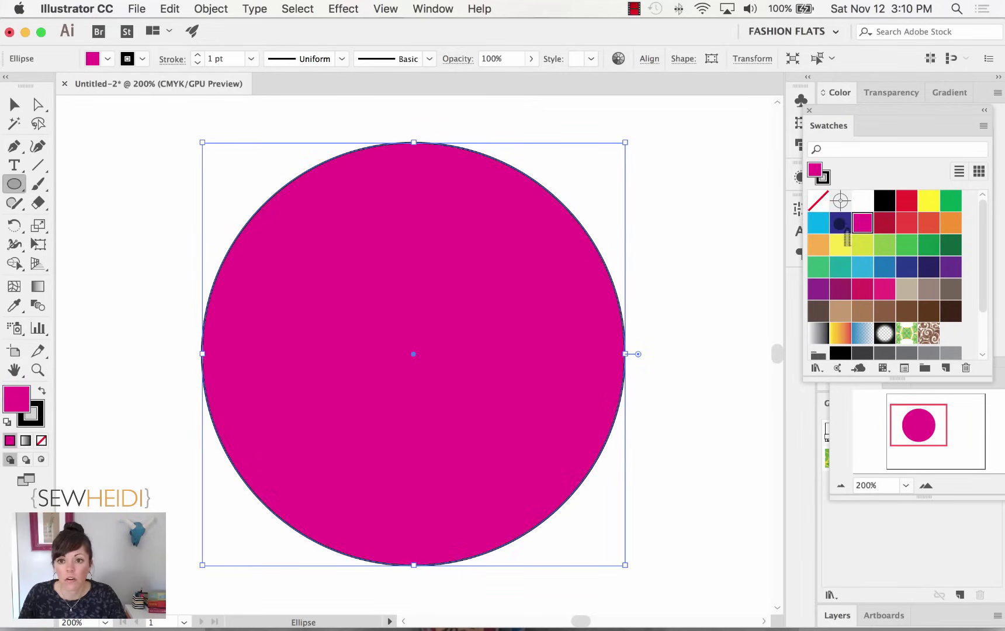
left_click(840, 223)
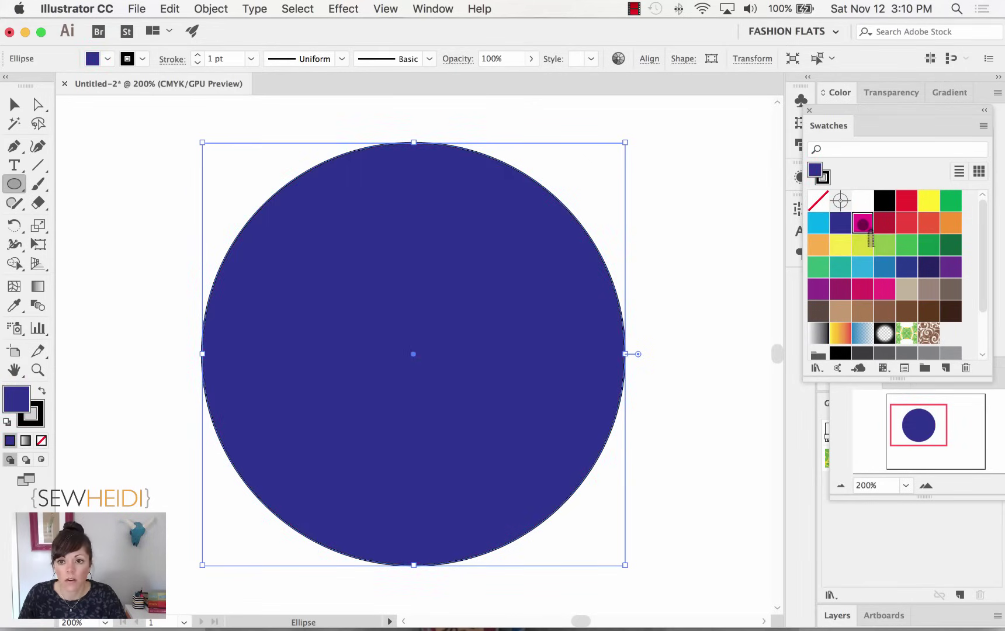
left_click(863, 223)
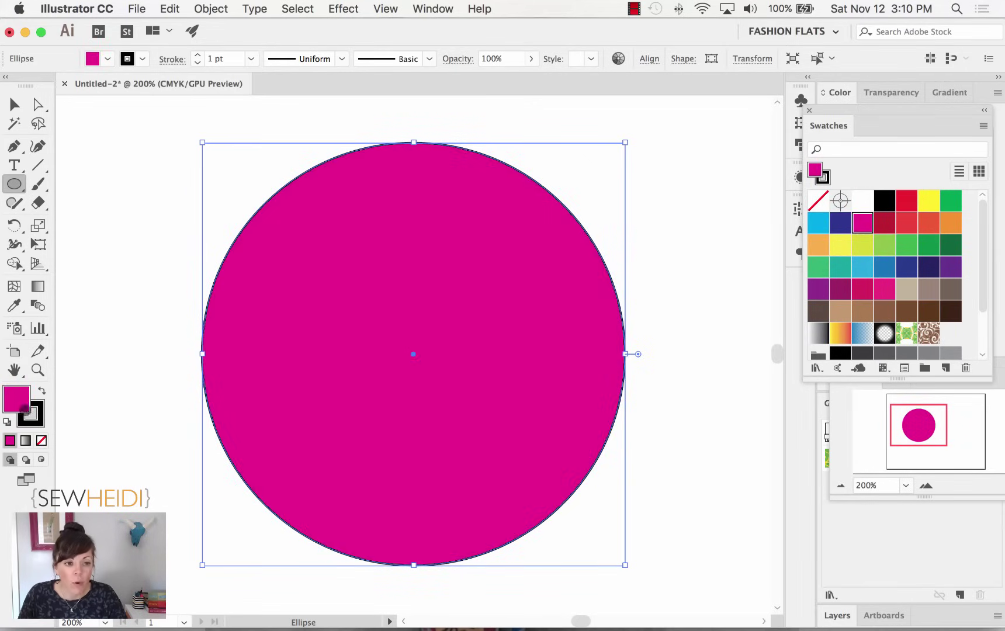
left_click(33, 416)
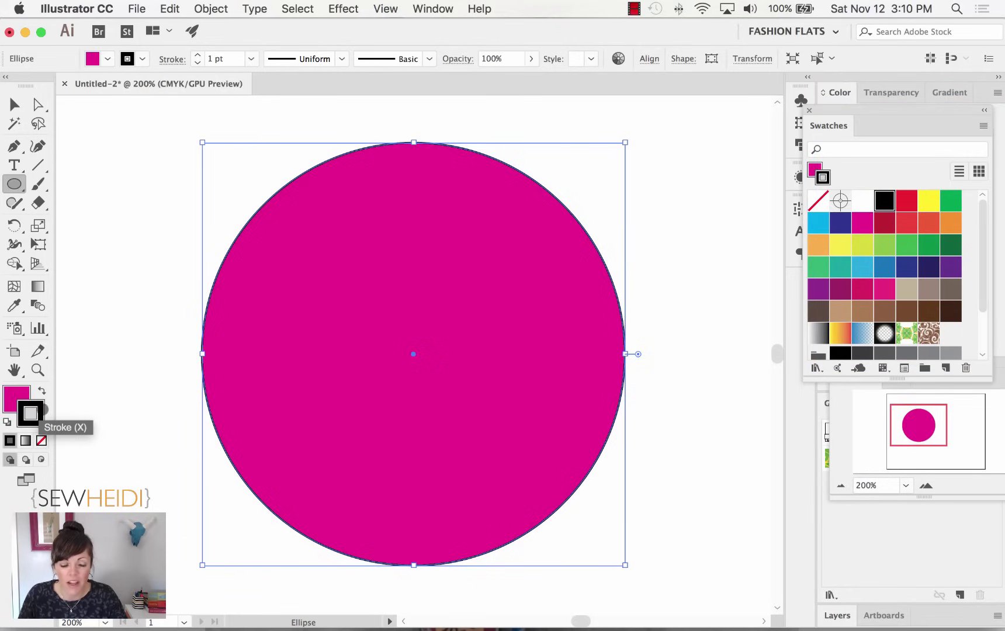
left_click(14, 398)
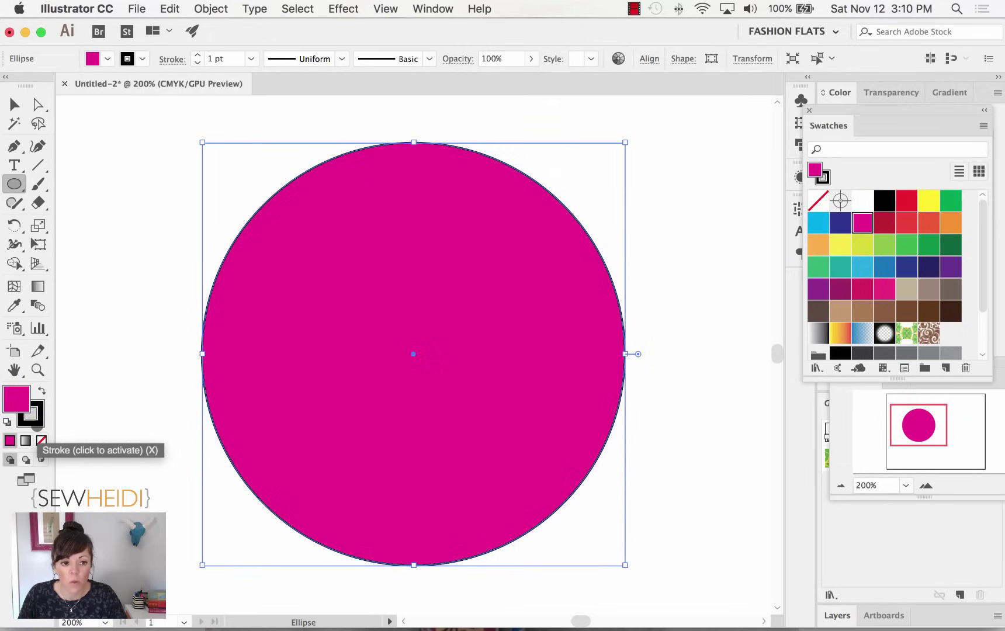
left_click(33, 415)
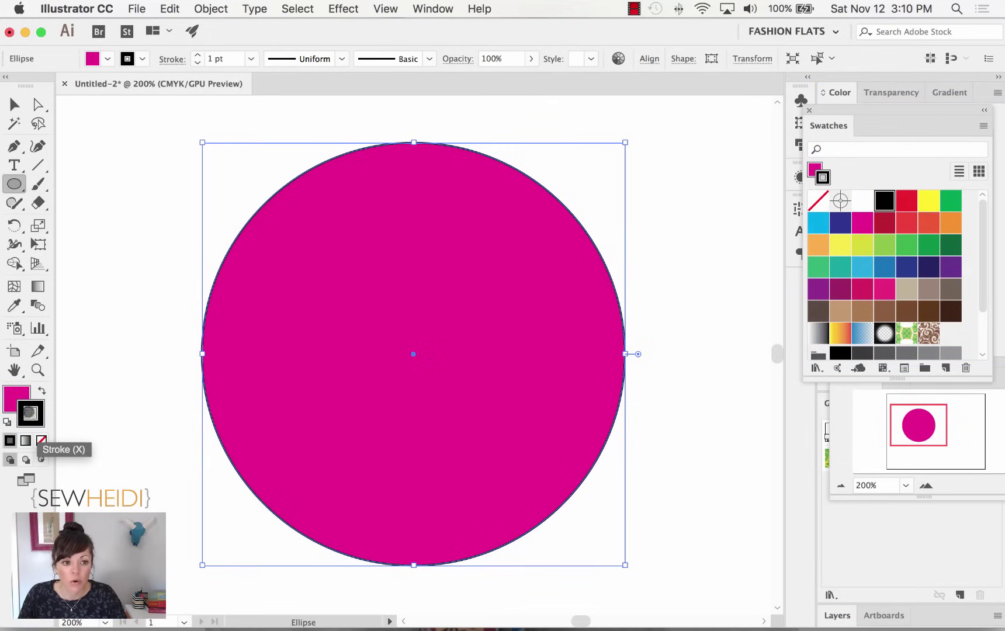
left_click(16, 394)
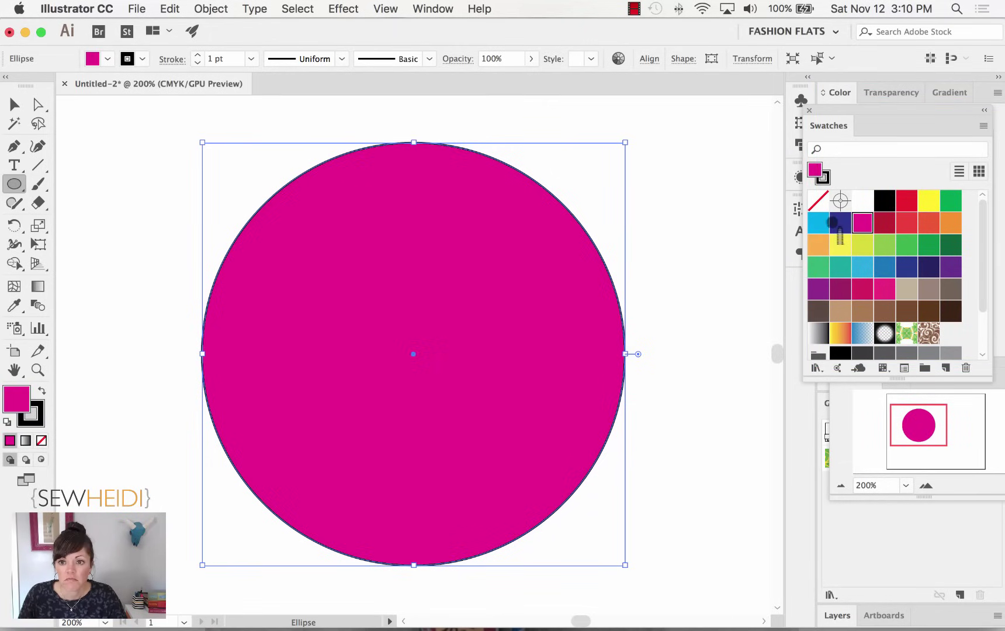
left_click(837, 225)
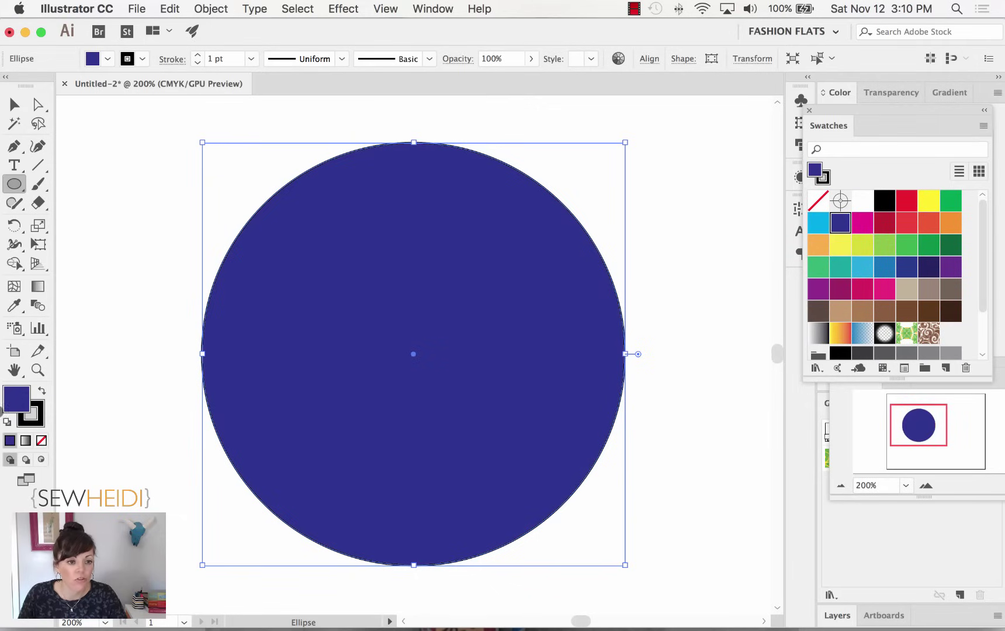
left_click(863, 223)
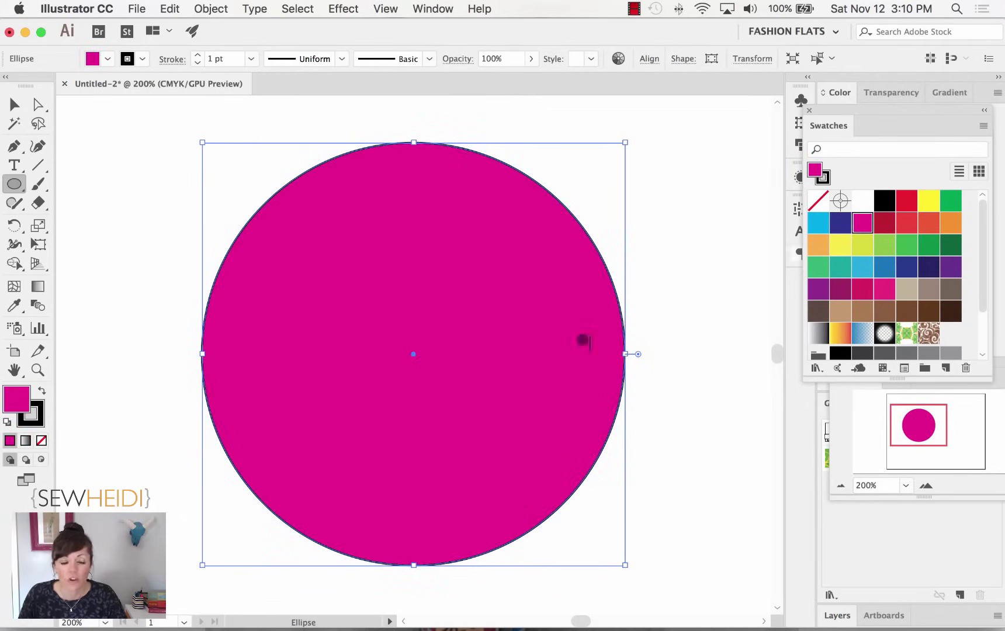
left_click(31, 414)
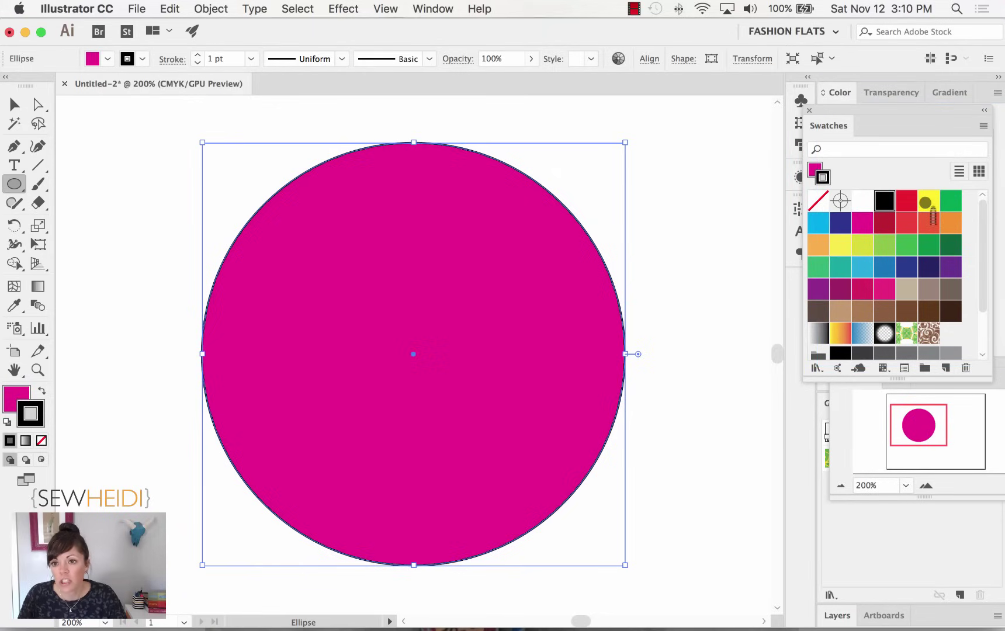
left_click(905, 244)
Change the circle's green stroke to the black swatch, keeping the magenta fill.
key("super+equal")
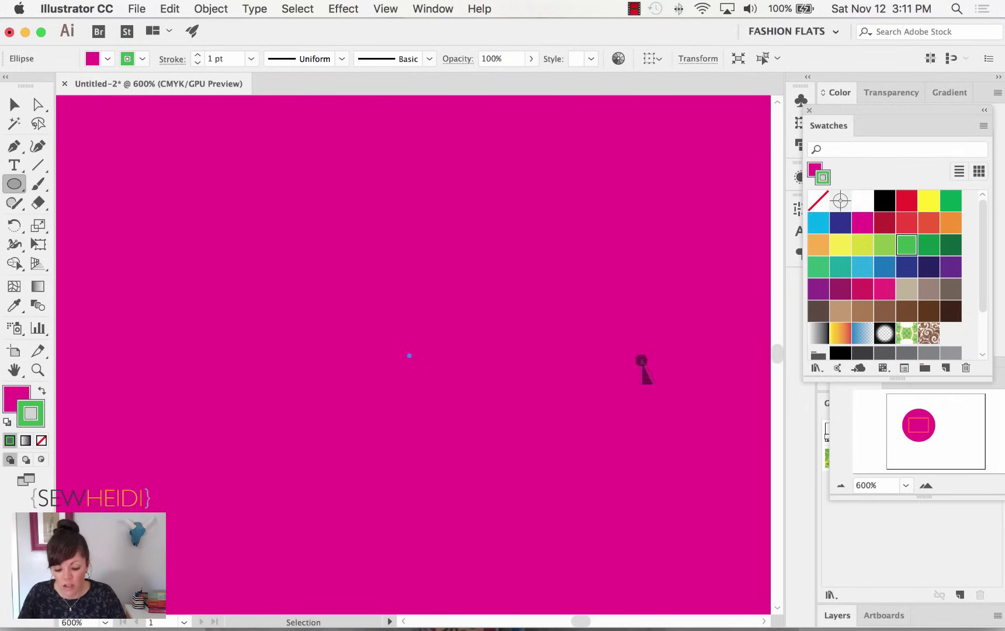
key("super+minus")
key("super+equal")
key("super+equal")
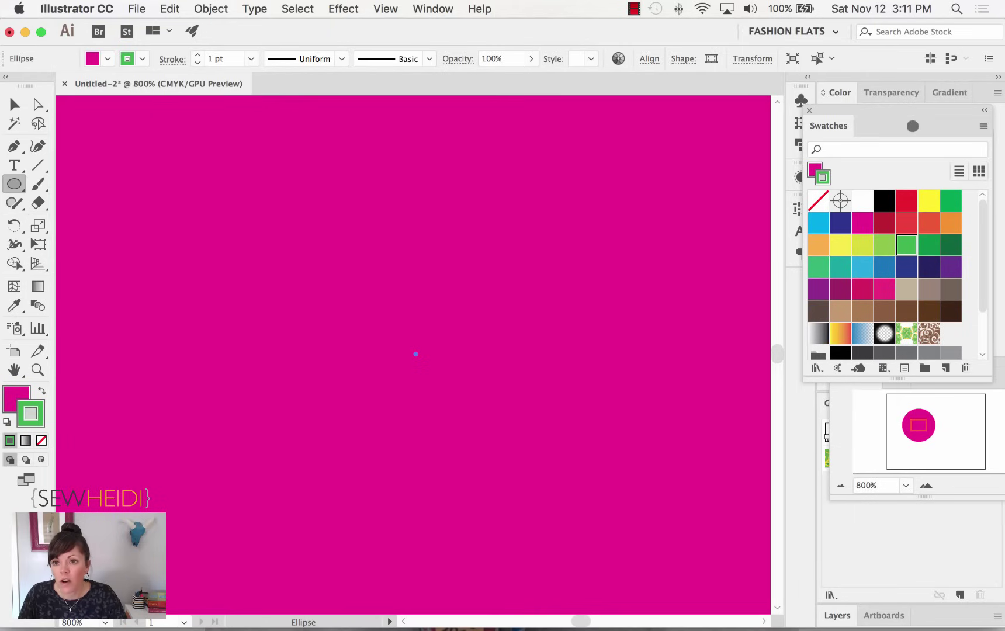
left_click_drag(912, 125, 912, 86)
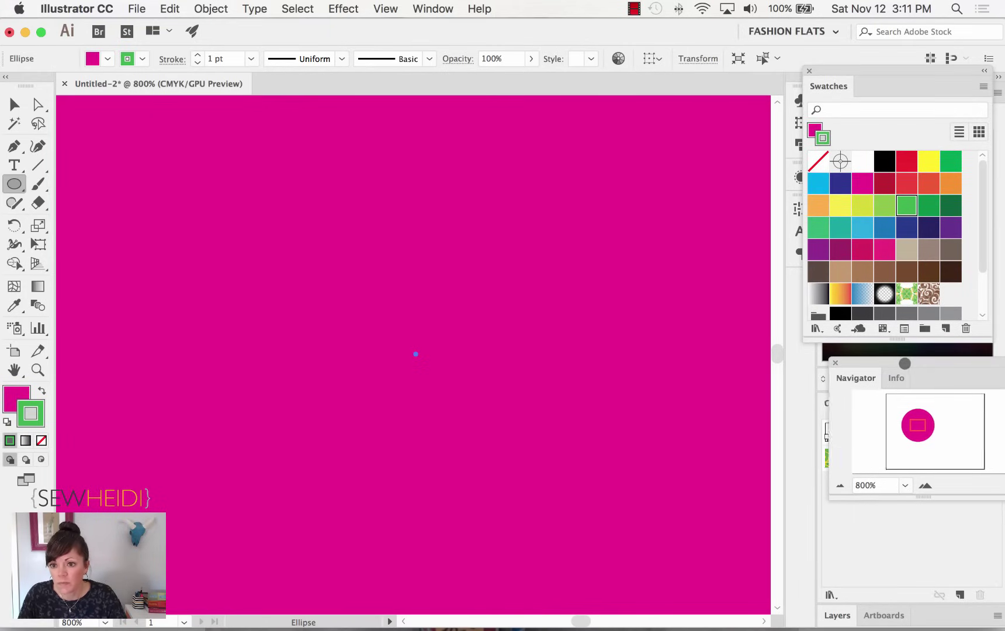
left_click_drag(904, 364, 866, 357)
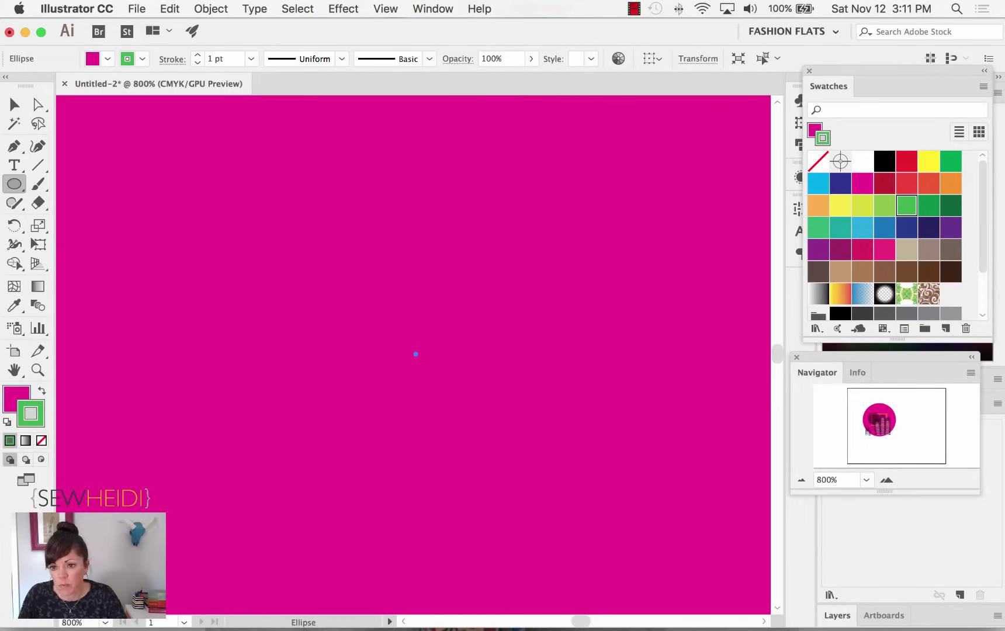
left_click_drag(881, 421, 866, 430)
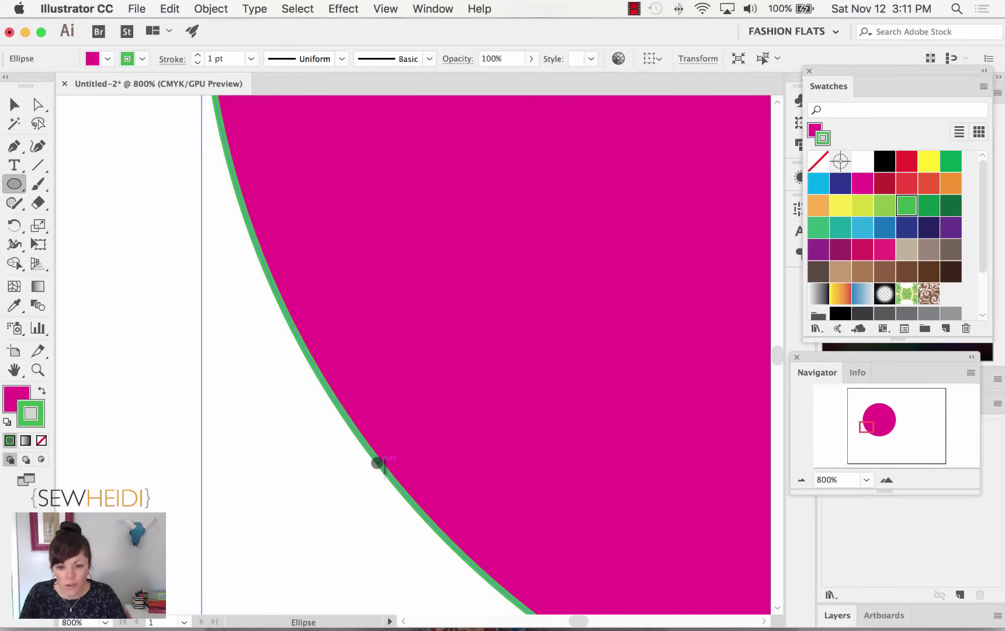
left_click(888, 166)
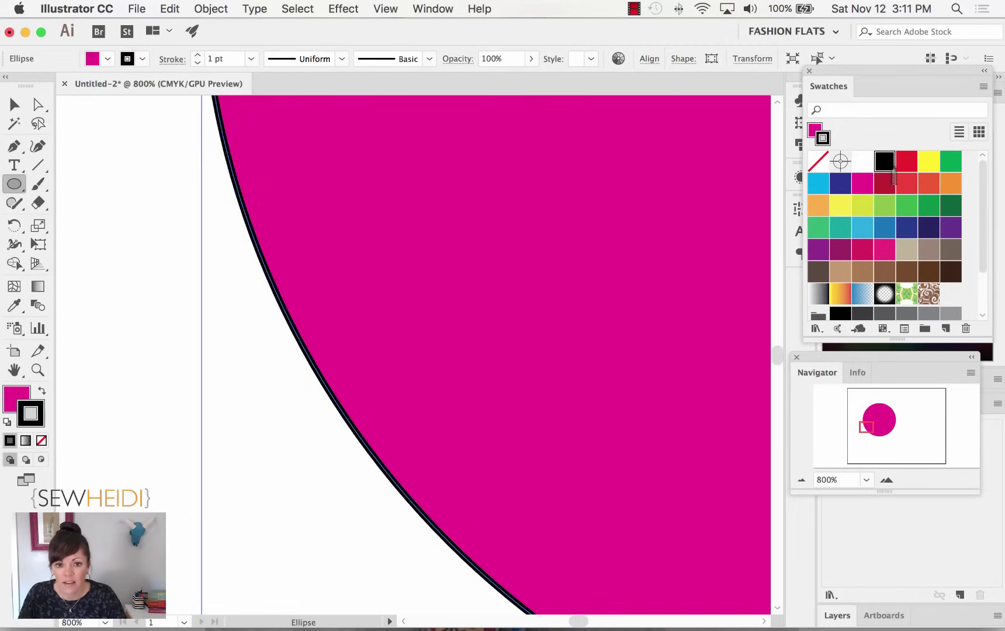
key("super+minus")
key("super+minus")
key("super+minus")
key("super+minus")
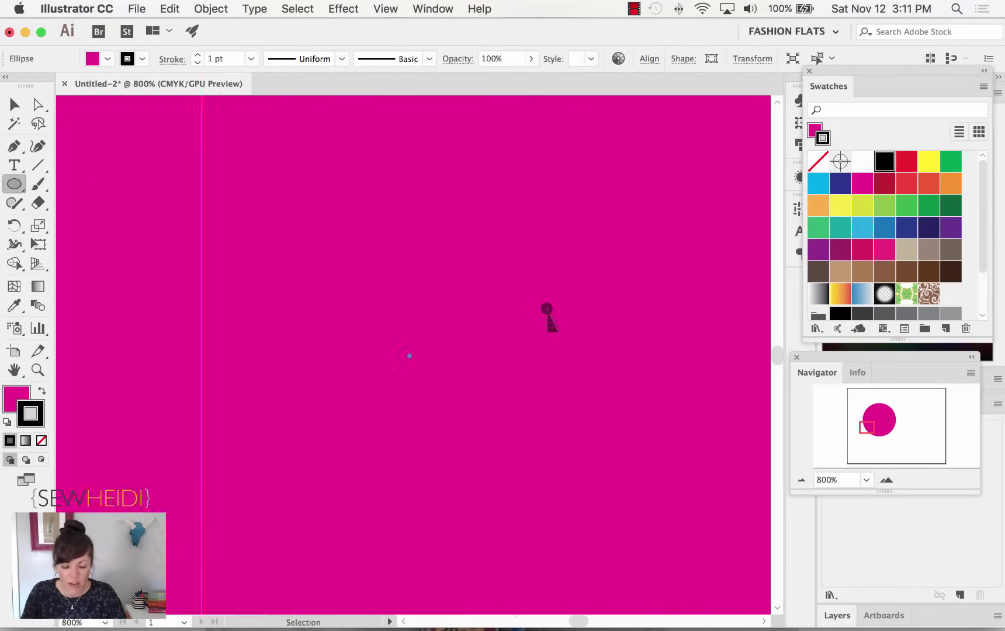
key("super+minus")
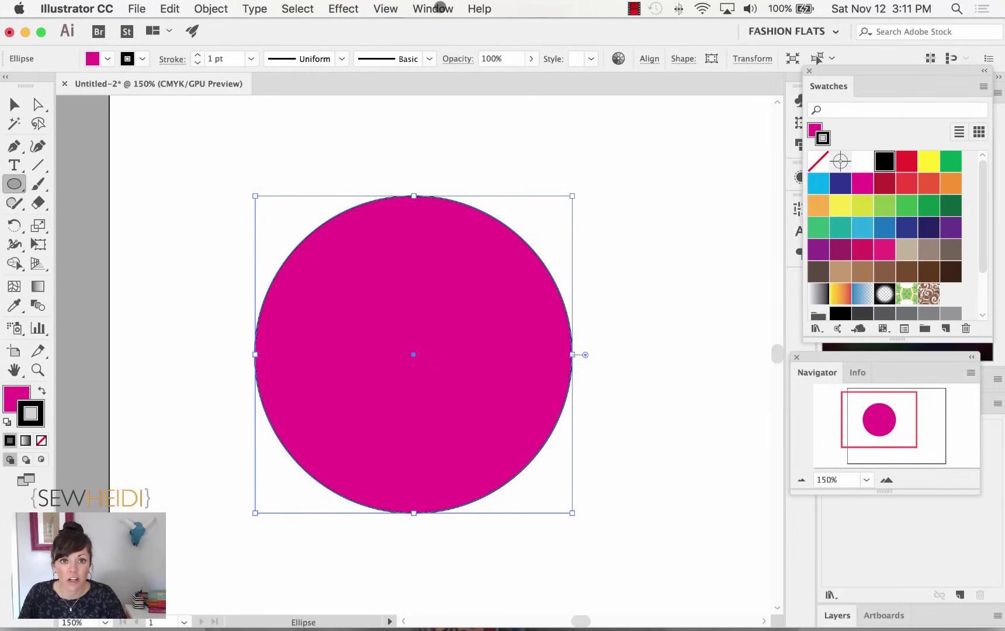
Show the Stroke panel and regroup the Swatches and Navigator panels beside it.
left_click(438, 8)
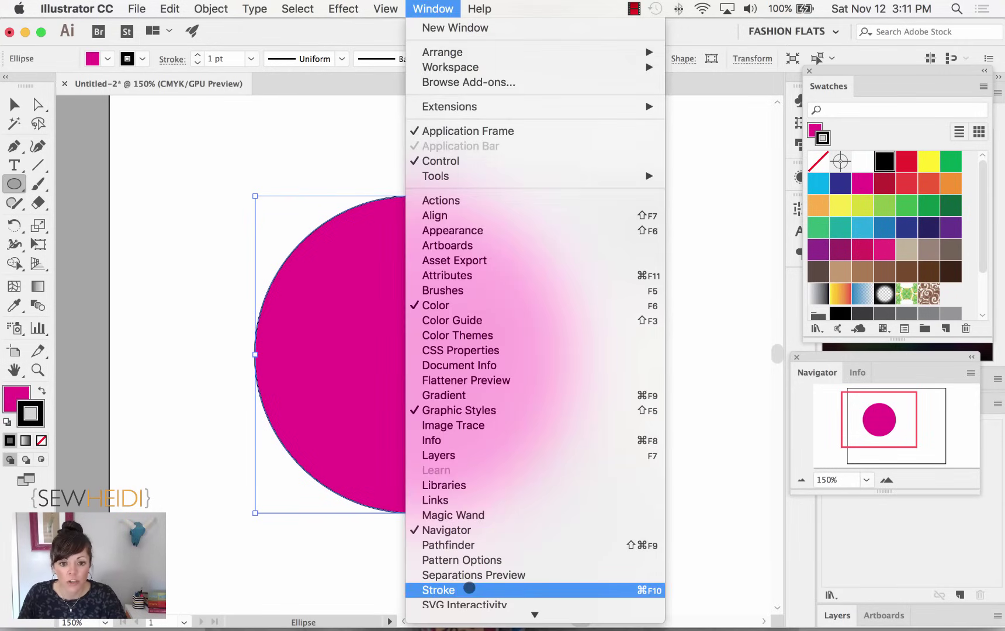
left_click(469, 589)
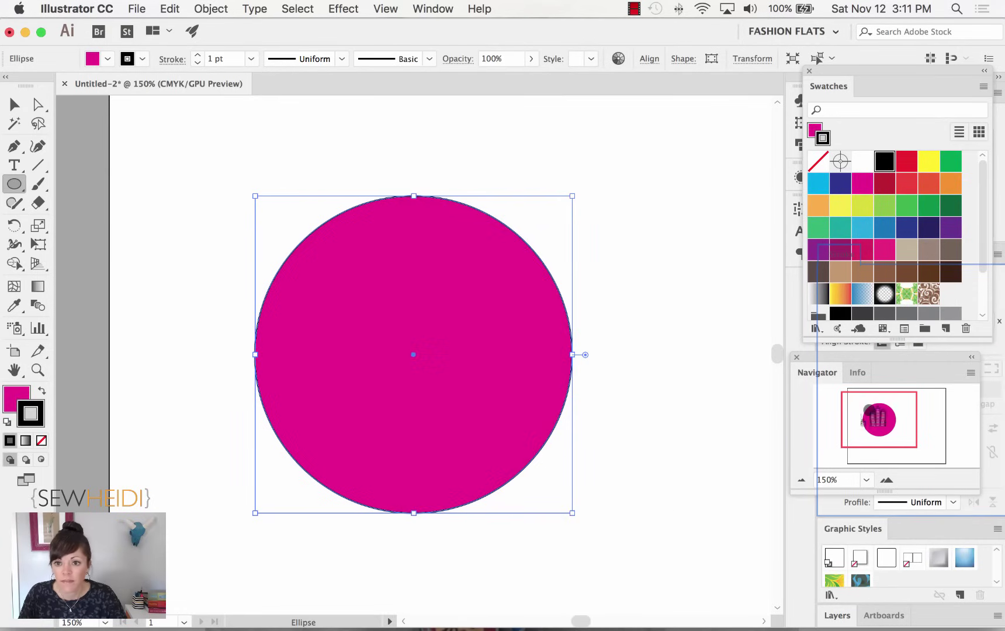
mouse_move(882, 72)
left_mouse_down()
mouse_move(728, 61)
mouse_move(673, 44)
left_mouse_up()
left_click_drag(837, 359, 638, 321)
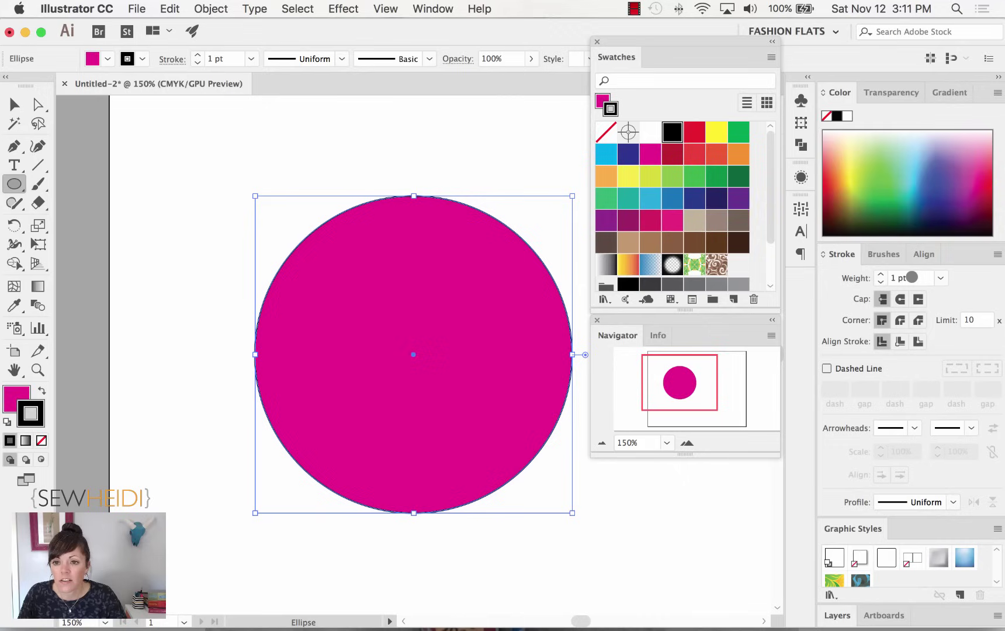
Set the circle's stroke weight to 10 pt with the Weight arrows.
left_click(880, 273)
left_click(880, 273)
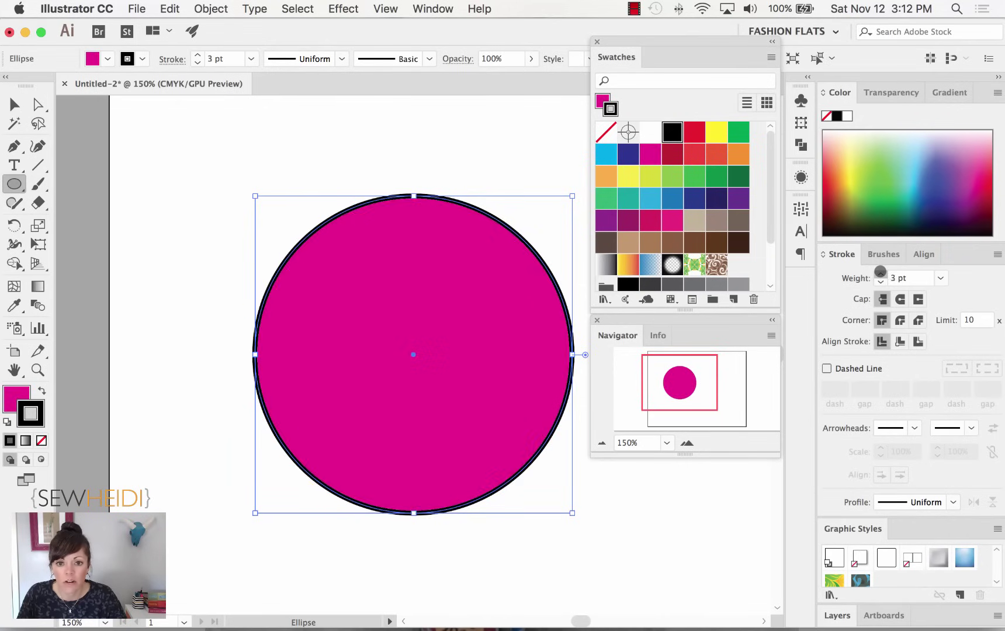
left_click(880, 273)
left_click(881, 273)
left_click(880, 273)
left_click(881, 273)
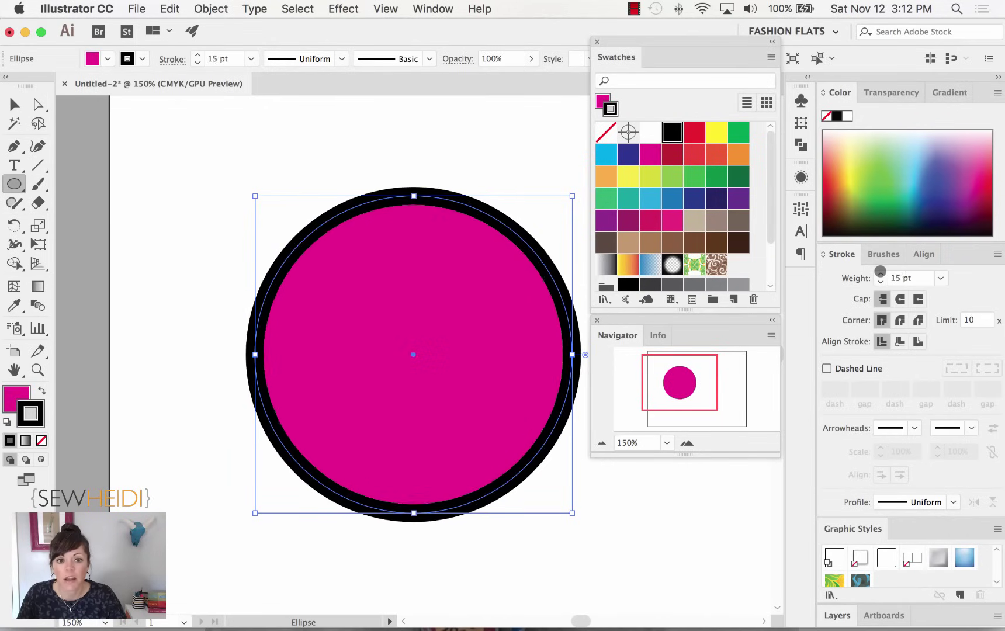
left_click(880, 273)
left_click(881, 283)
left_click(881, 283)
left_click(881, 282)
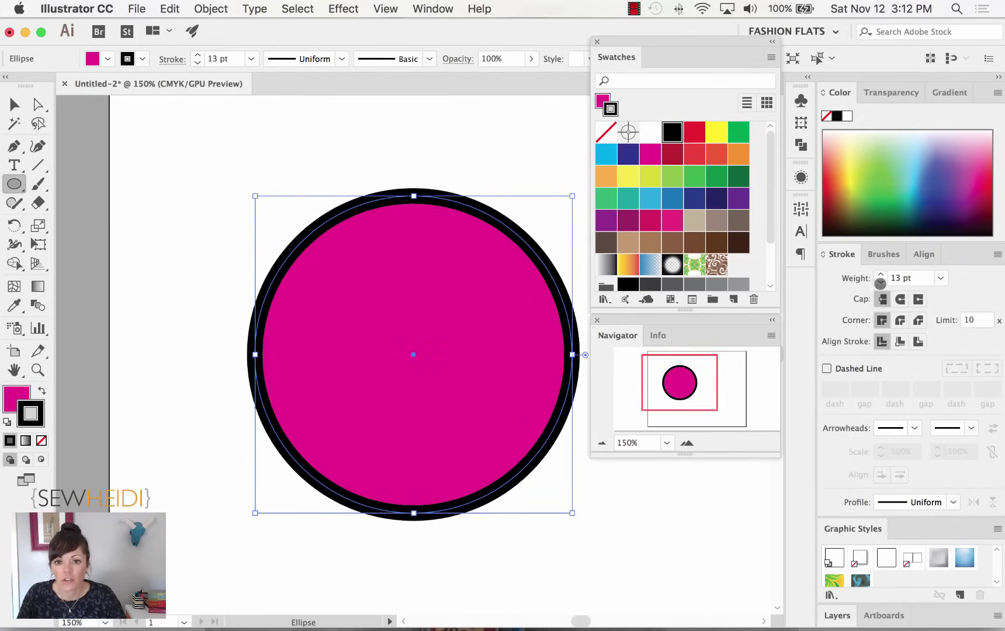
left_click(880, 283)
left_click(880, 283)
left_click(881, 282)
left_click(881, 283)
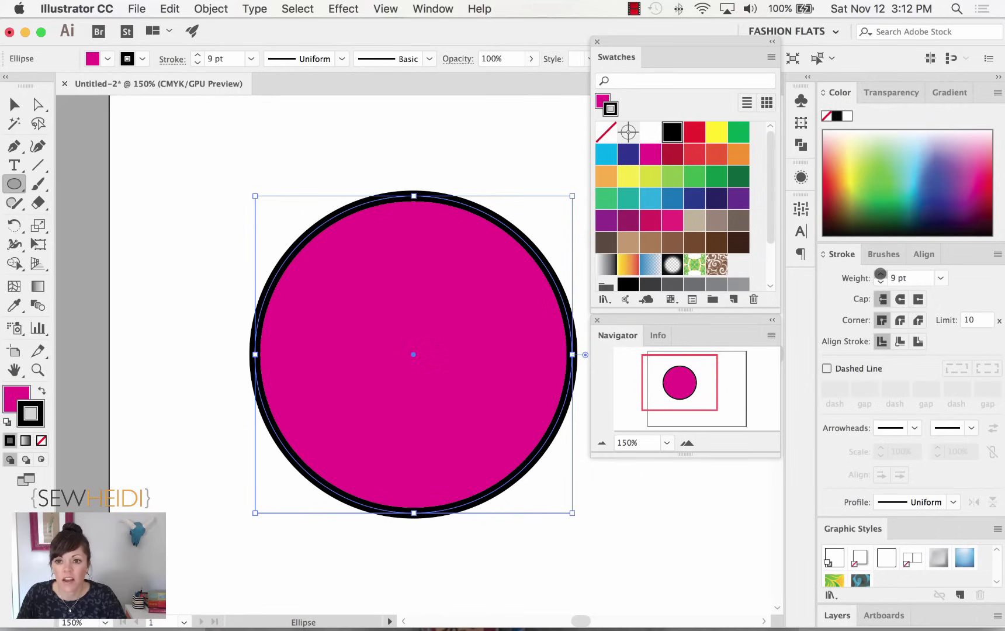
left_click(881, 273)
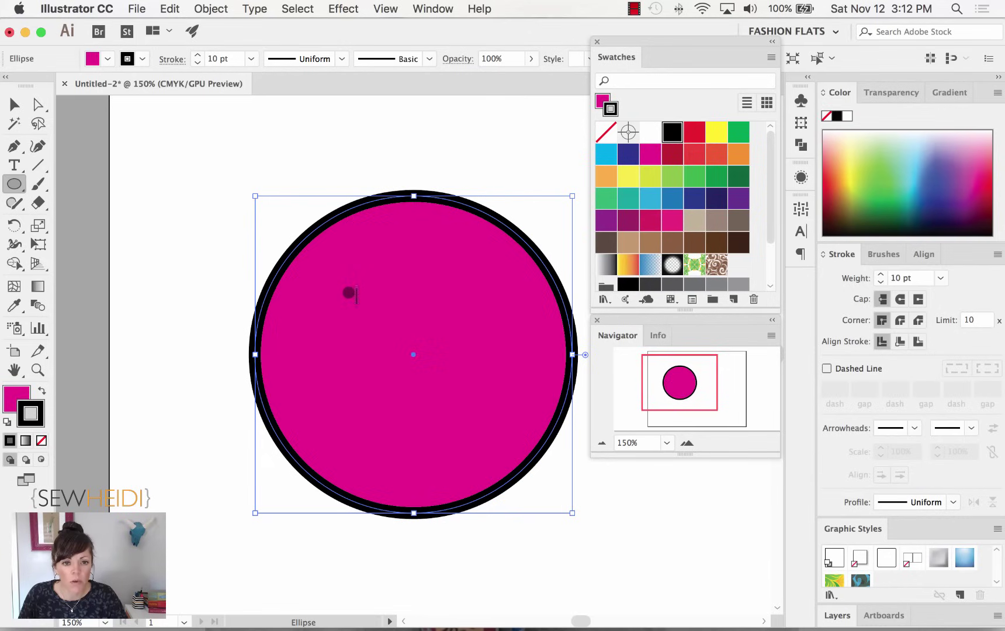
Draw a 44 pt circle in the button's upper left and clear its stroke weight value.
left_click_drag(348, 289, 400, 342)
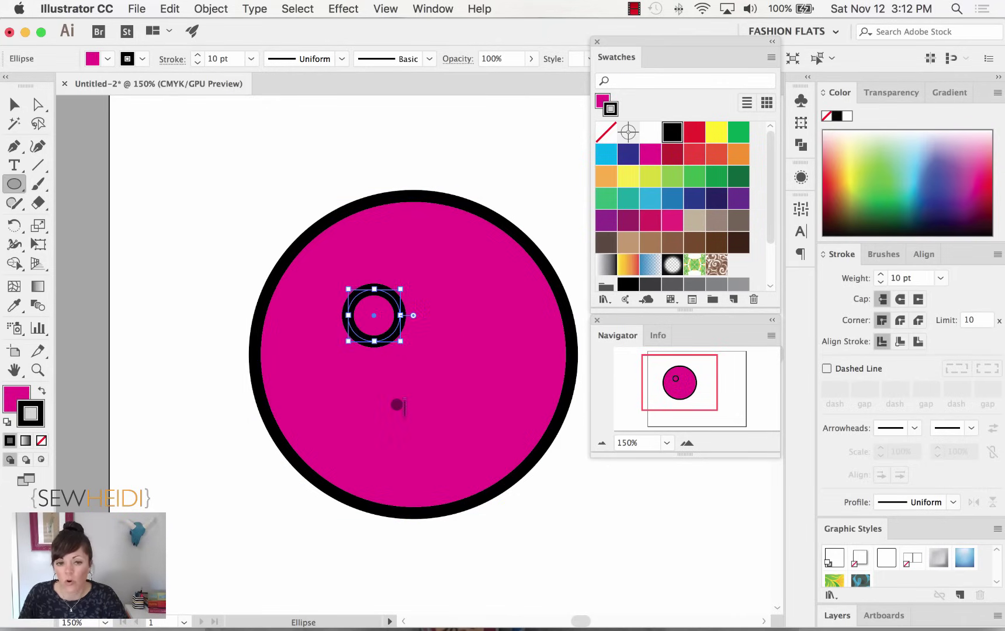
left_click(912, 278)
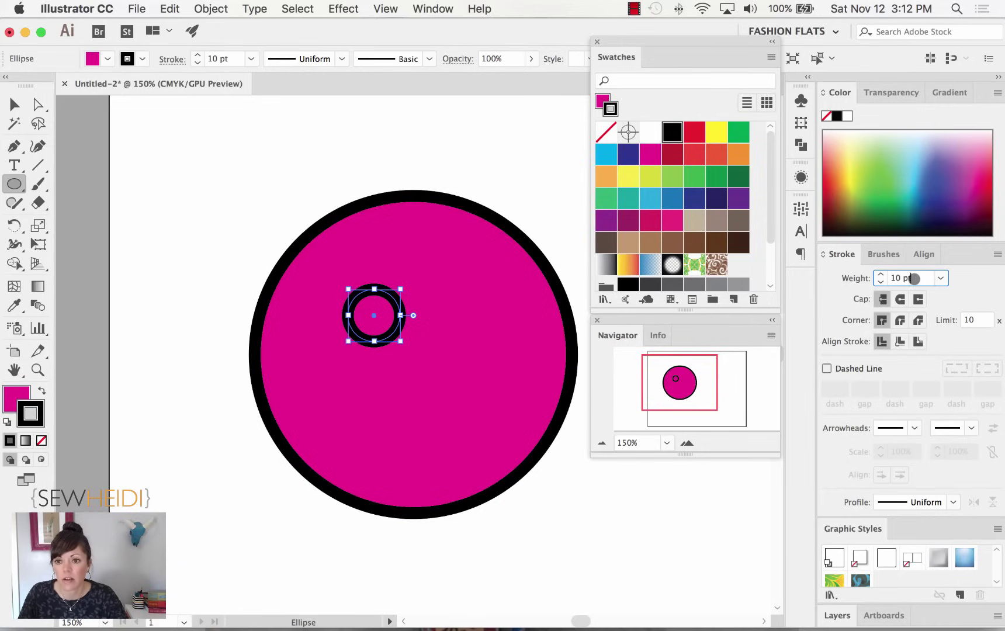
key("BackSpace")
key("BackSpace")
key("BackSpace")
key("BackSpace")
key("BackSpace")
Lower the small circle's stroke weight from 7 pt toward 3 pt.
type("7")
key("Return")
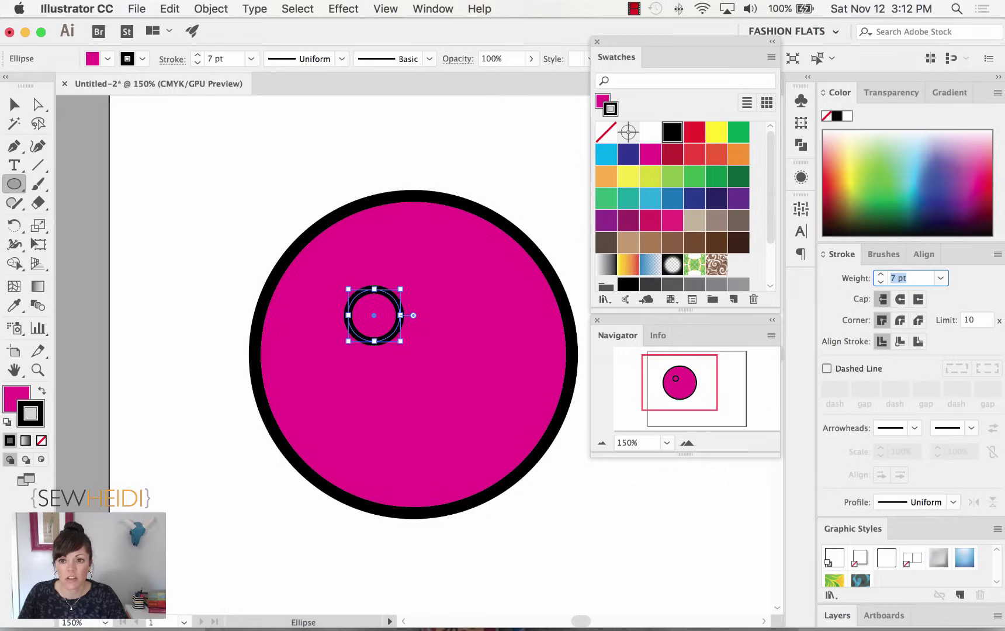
key("Down")
key("Down")
key("Down")
key("Down")
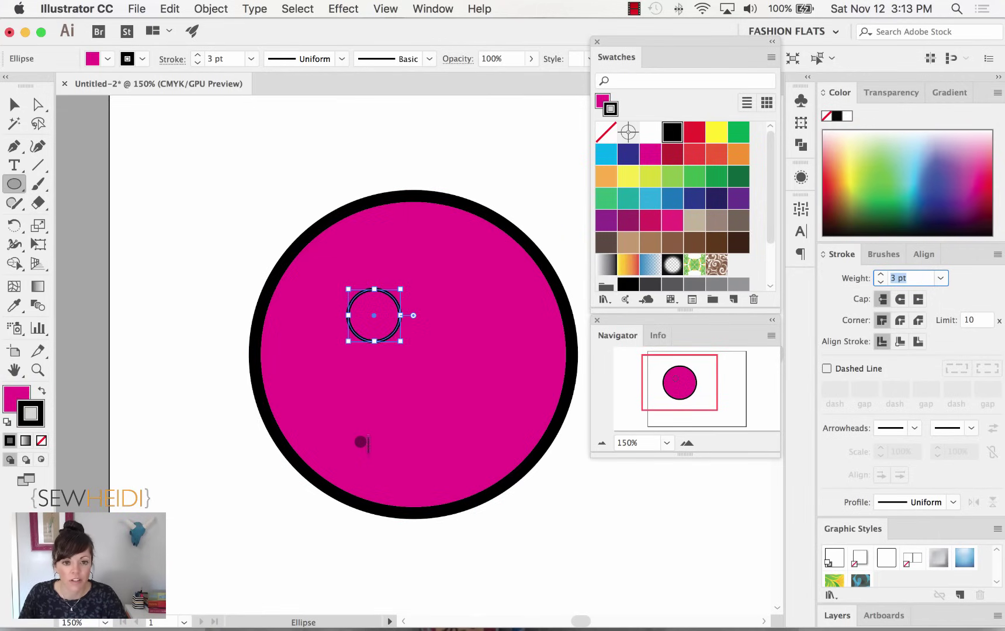
Fill the small buttonhole circle with white.
left_click(21, 388)
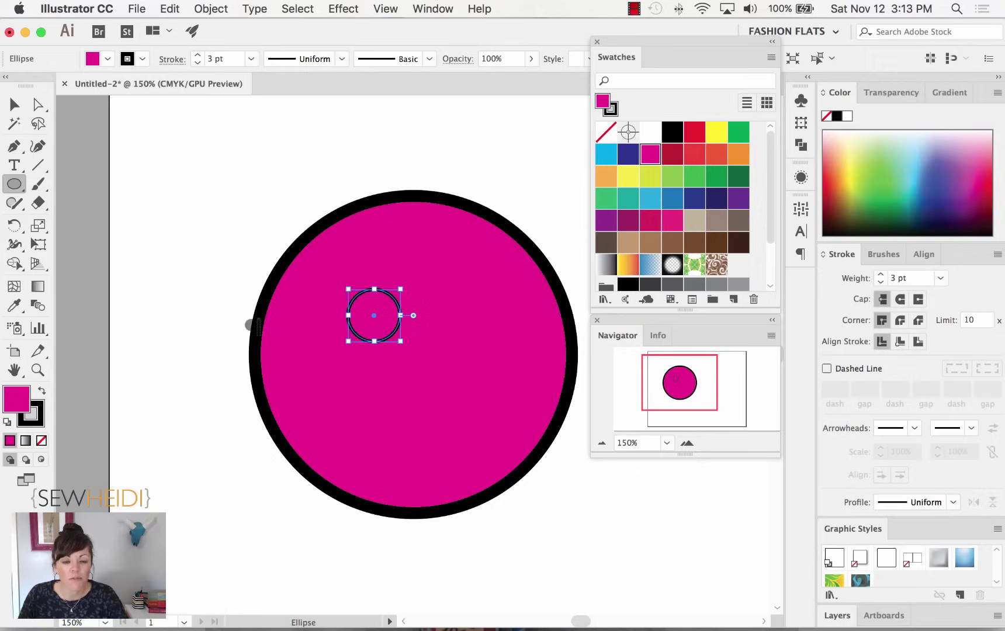
left_click(647, 132)
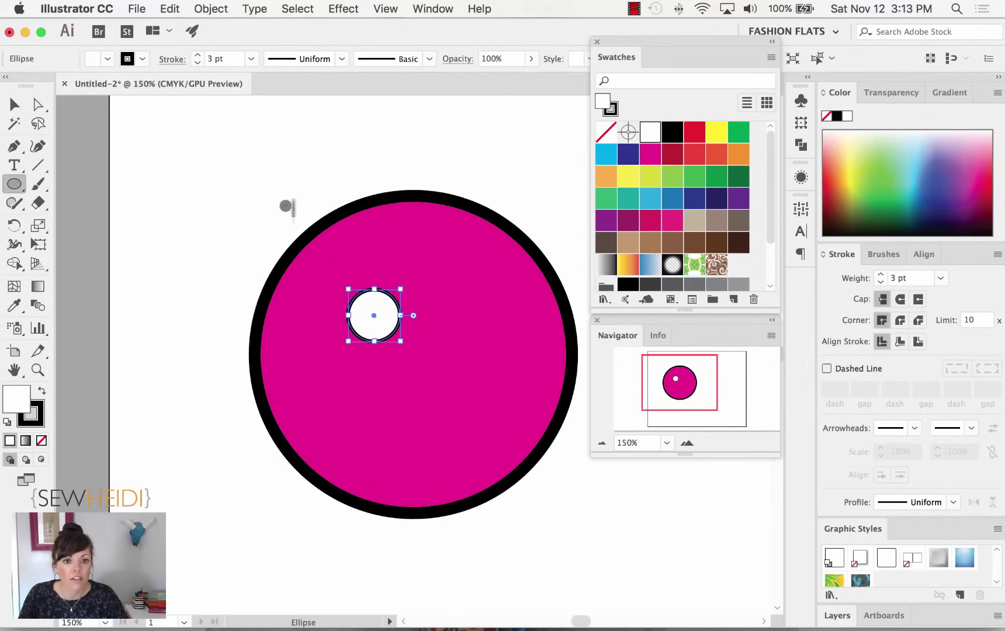
left_click(175, 7)
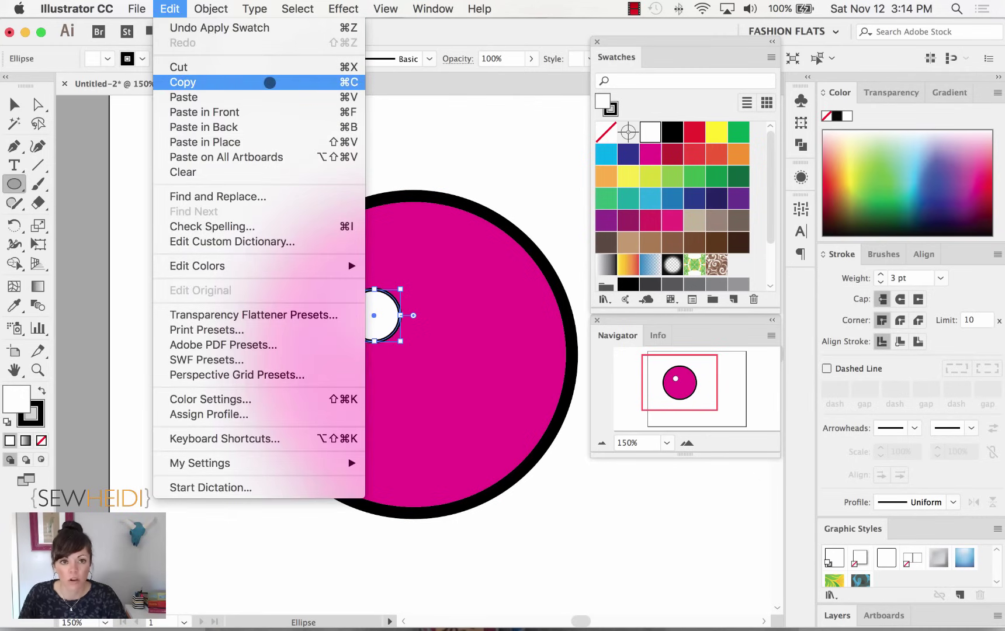
left_click(269, 83)
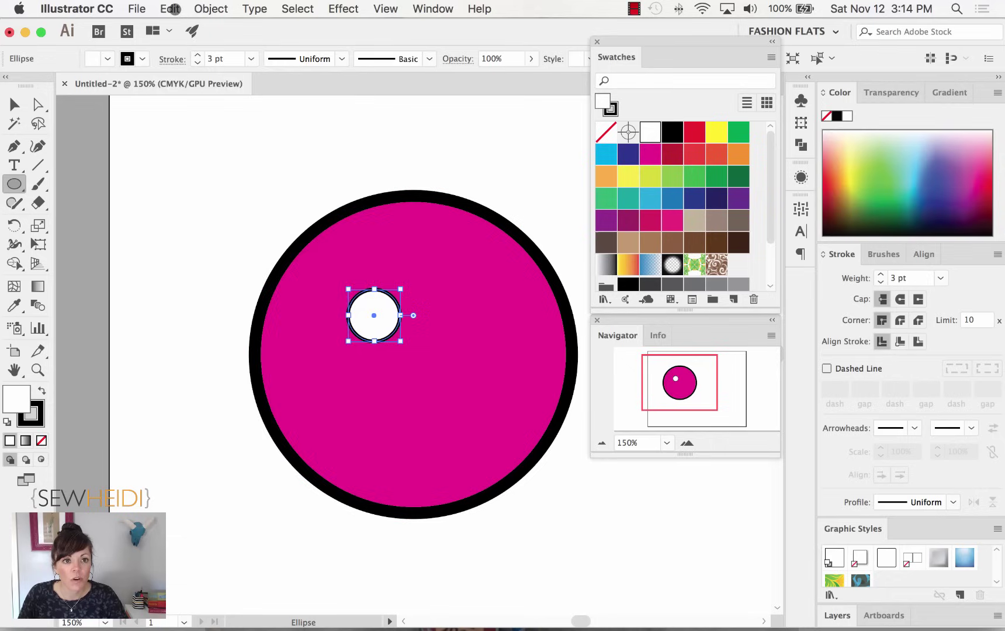
left_click(179, 9)
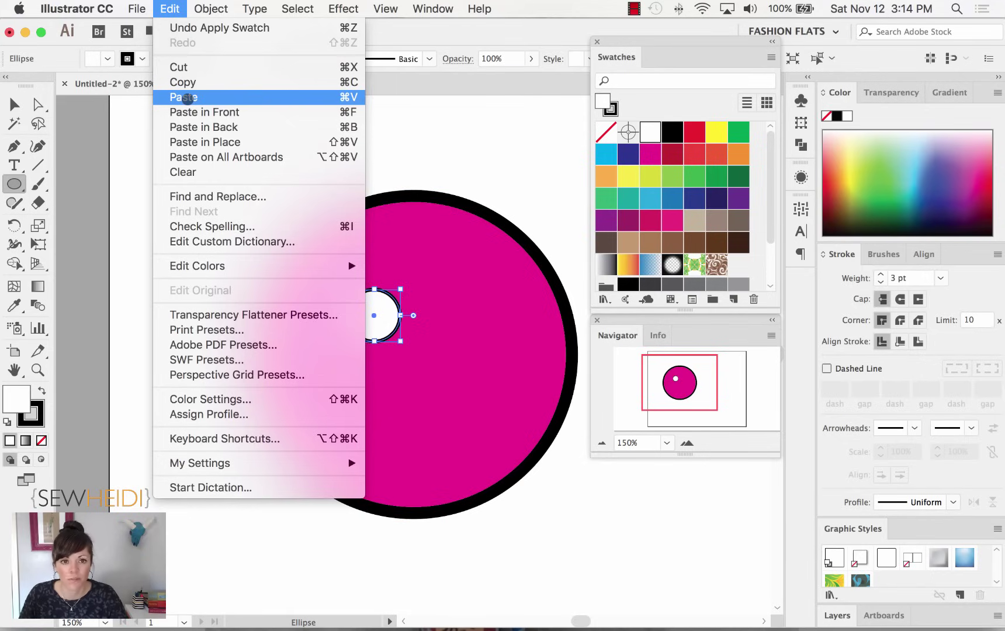
left_click(185, 97)
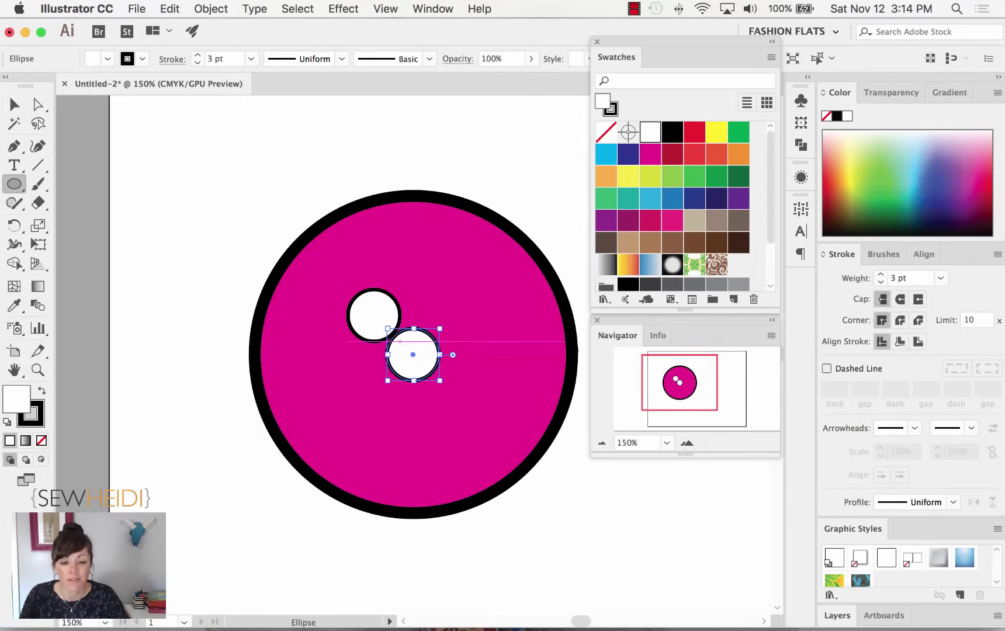
scroll(564, 336, "down", 3)
scroll(322, 281, "right", 10)
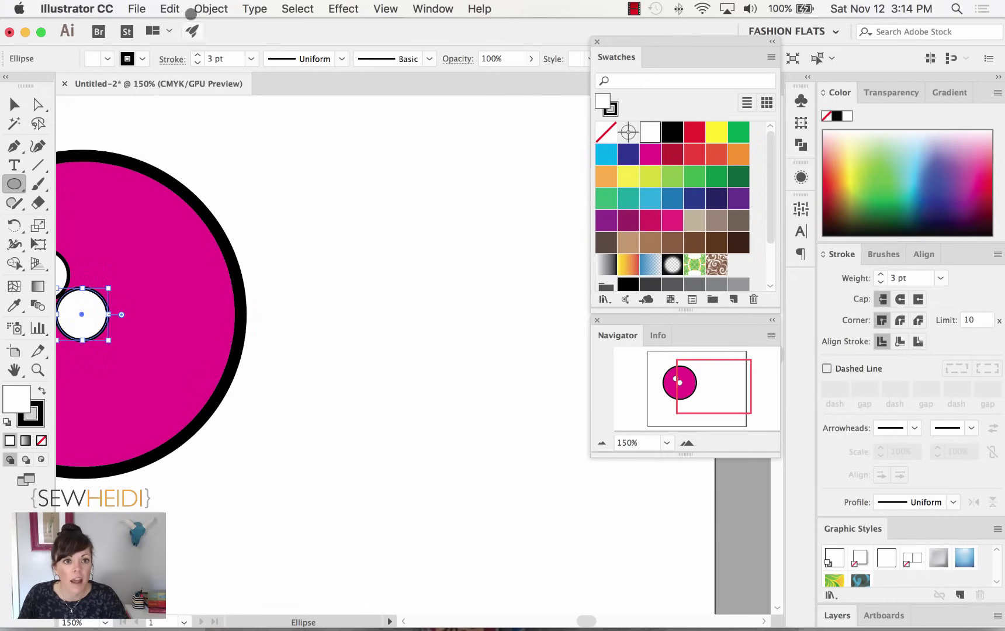
left_click(171, 8)
left_click(186, 98)
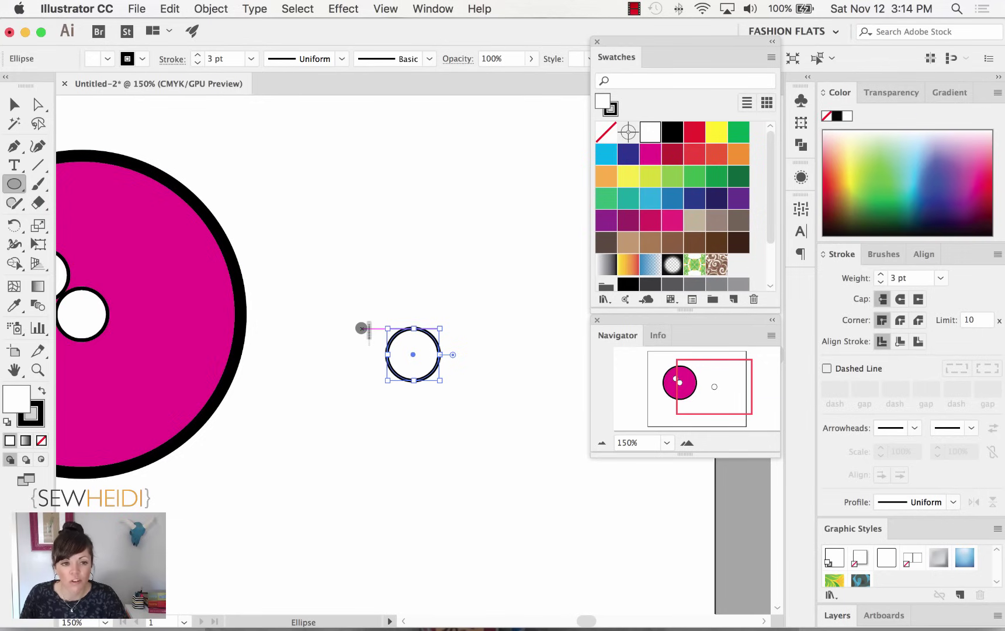
left_click(168, 7)
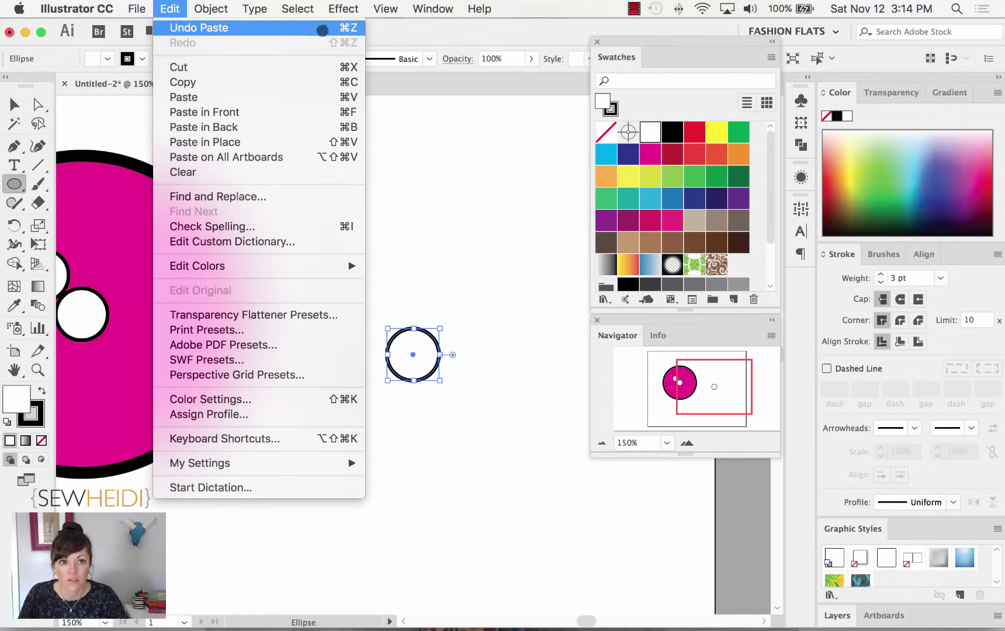
left_click(291, 29)
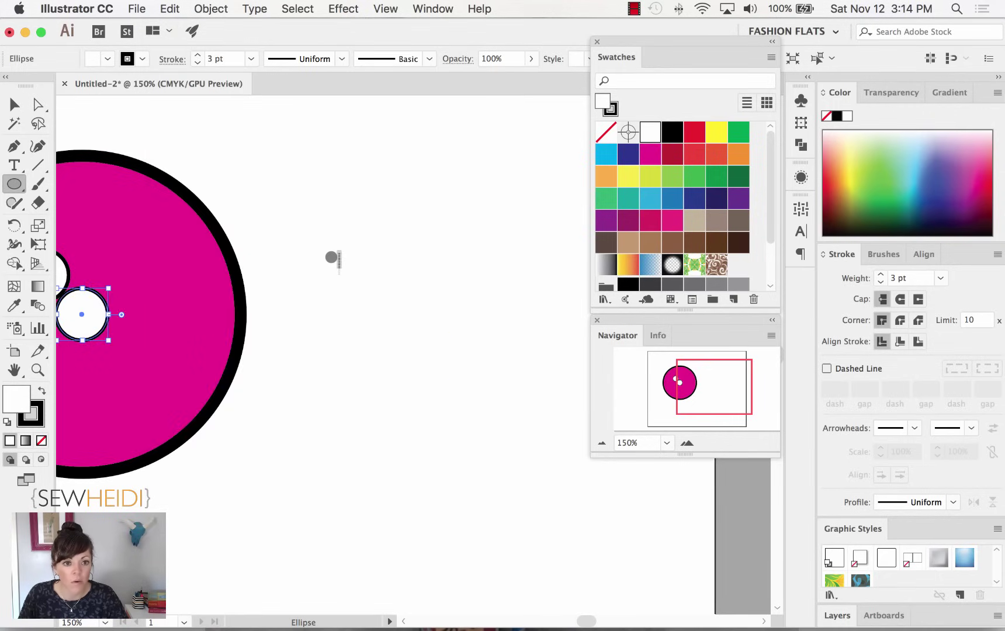
left_click_drag(680, 387, 687, 385)
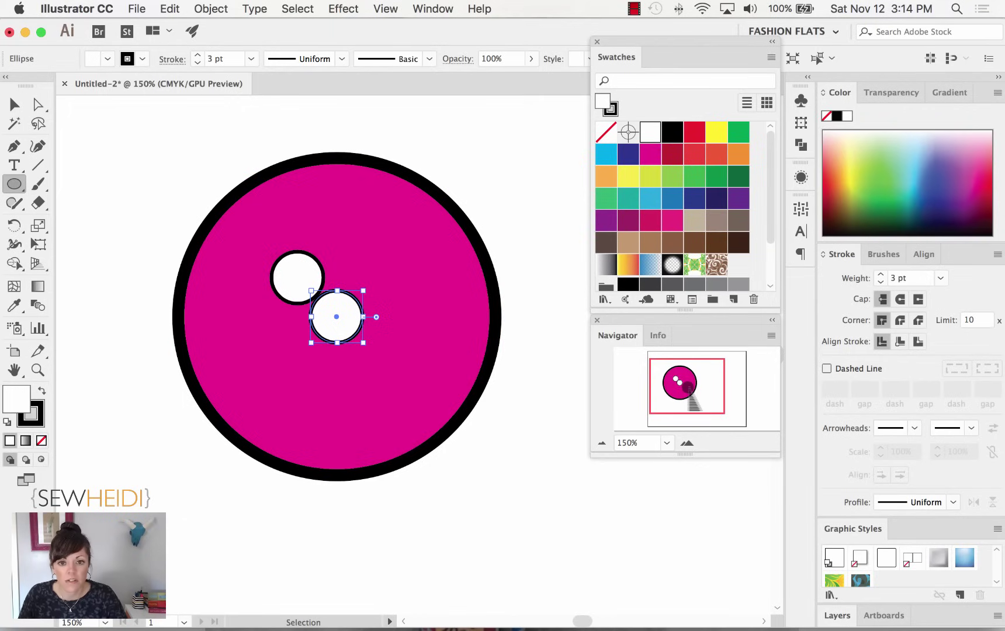
key("super+z")
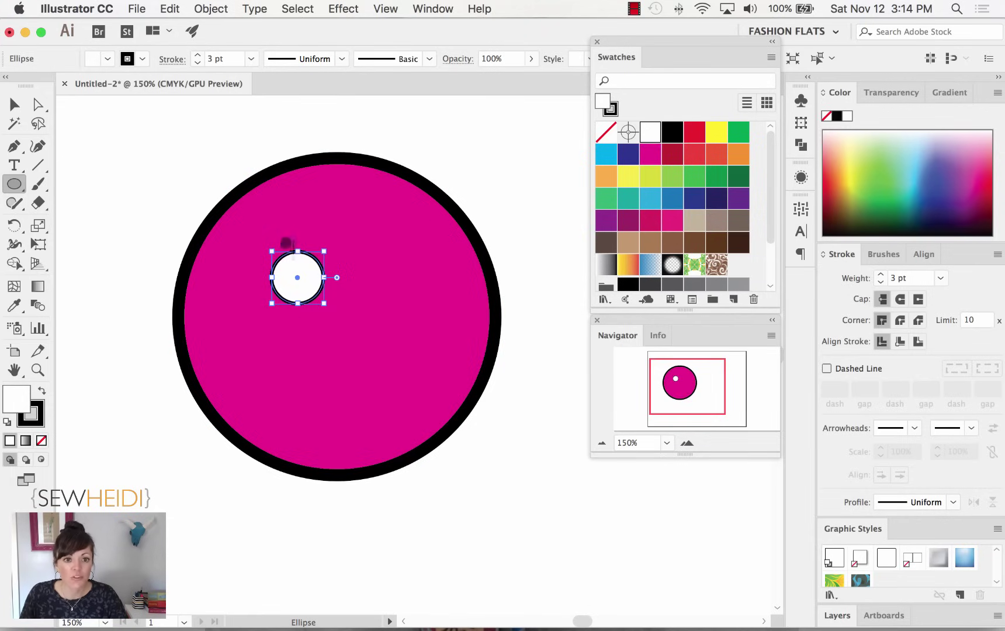
Paste a copy in front of the buttonhole and nudge it right, leaving a gap.
left_click(170, 9)
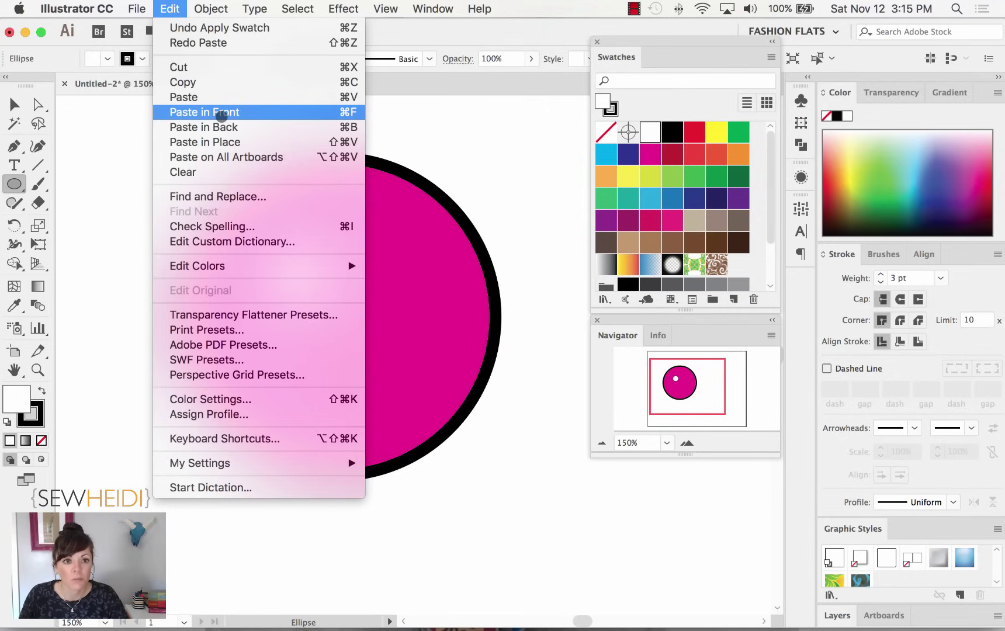
left_click(221, 116)
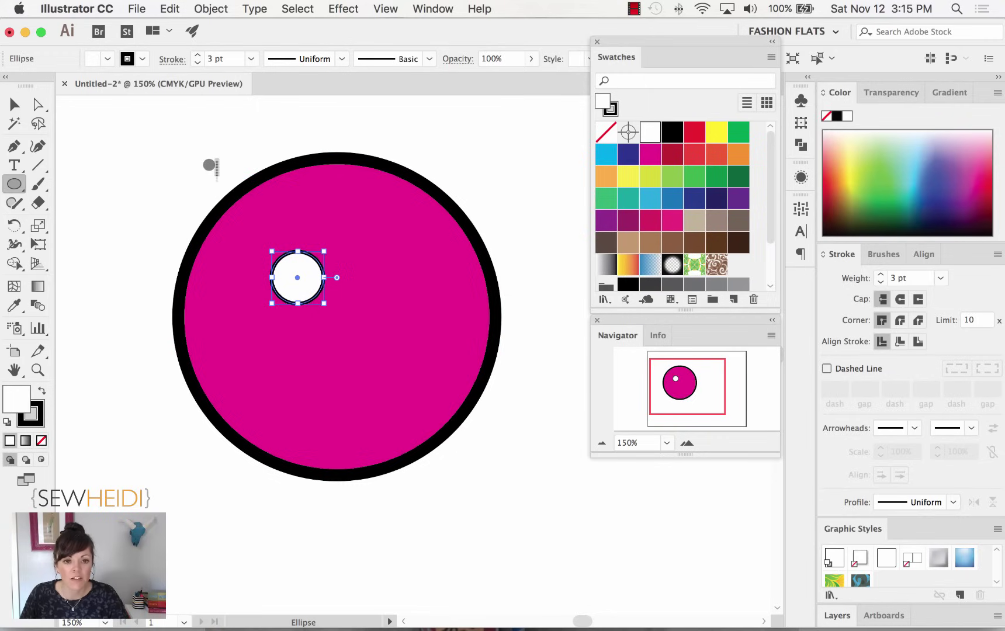
key("Right")
key("Right")
key("Right")
key("Right")
key("Right")
key("Right")
key("Right")
key("Right")
key("Right")
key("Right")
key("Right")
key("Right")
key("Right")
key("Right")
key("Right")
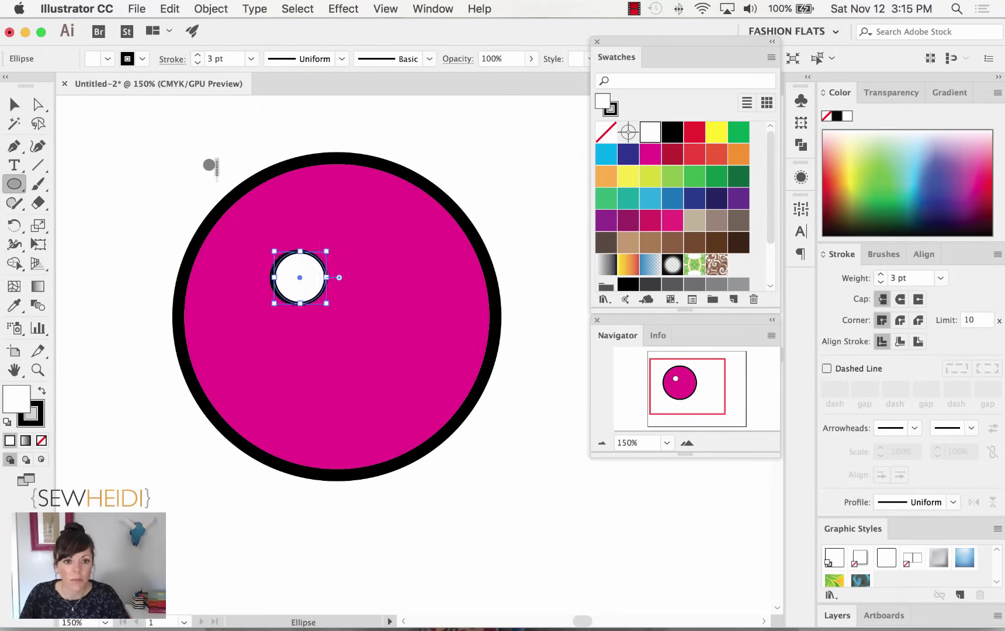
key("Right")
key("Right")
key("Right")
key("Right")
key("Right")
key("Right")
key("Right")
key("Right")
key("Right")
key("Right")
key("Right")
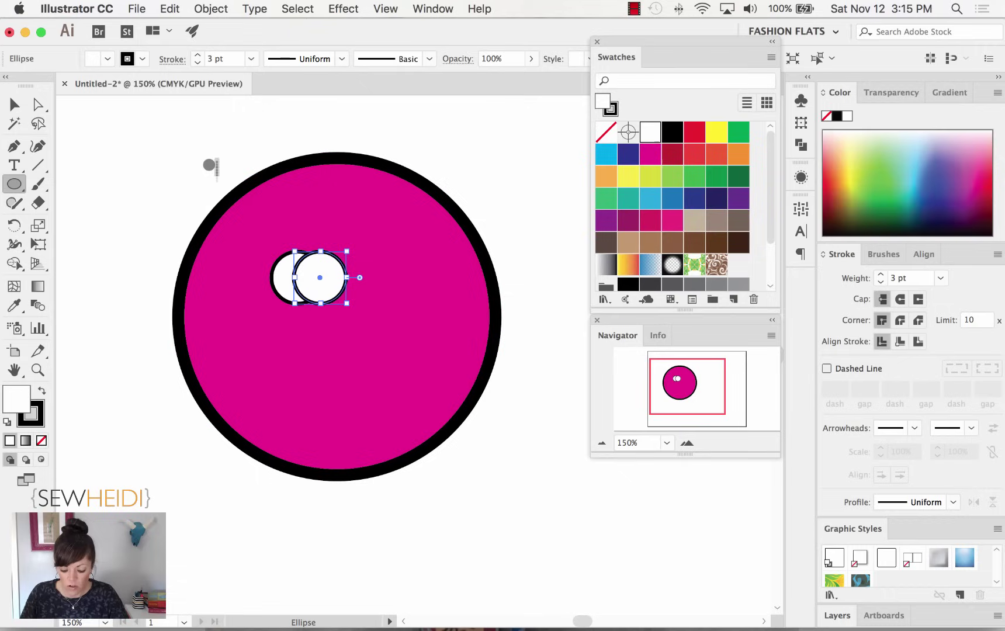
key("Right")
key("Right")
key("Right")
key("Right")
key("Right")
key("Right")
key("Right")
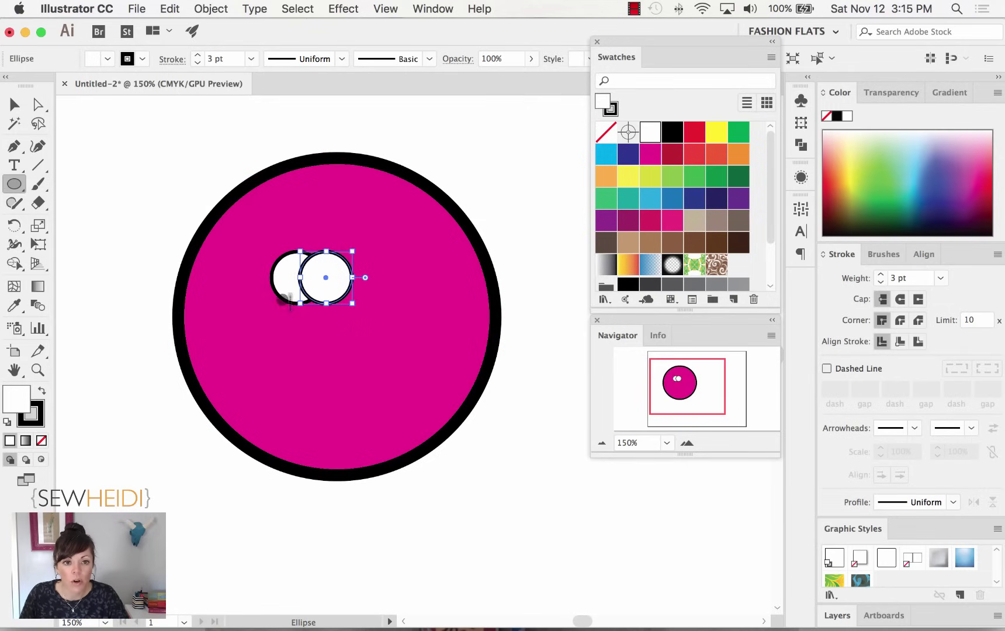
left_click(156, 164)
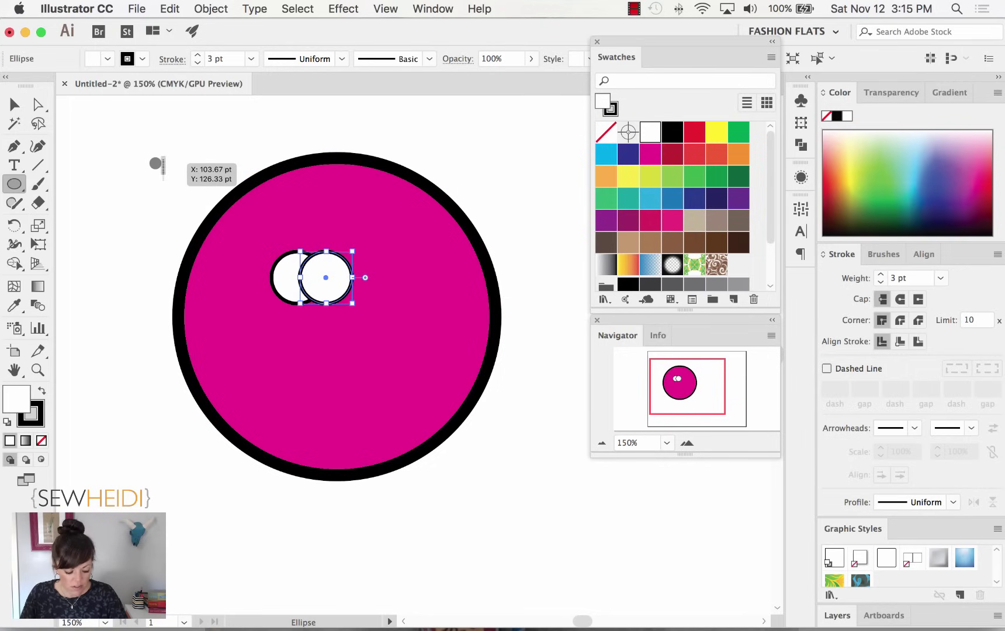
key("Right")
key("Right")
key("Right")
key("Right")
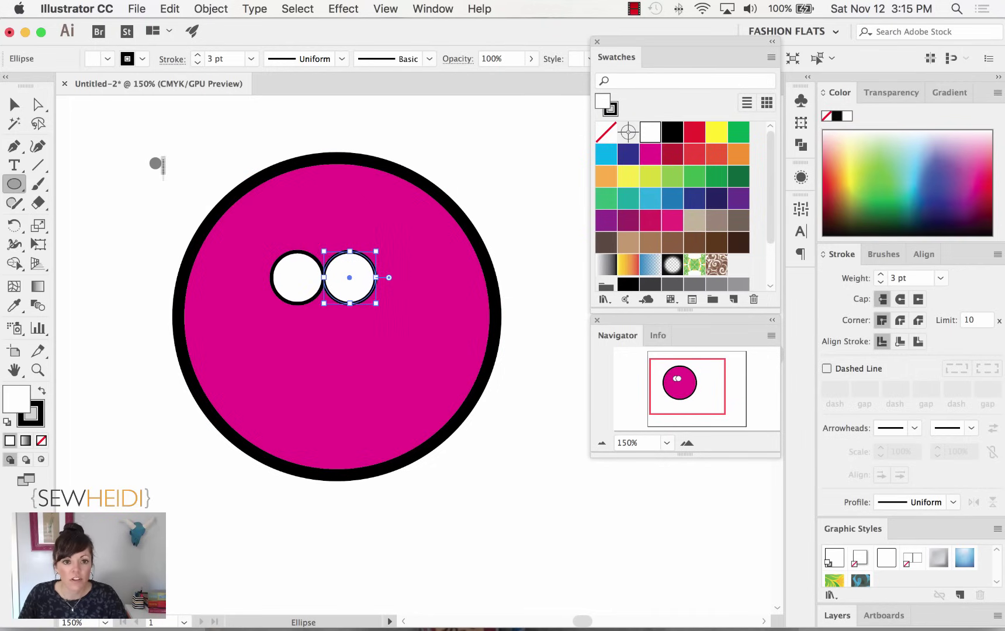
key("Right")
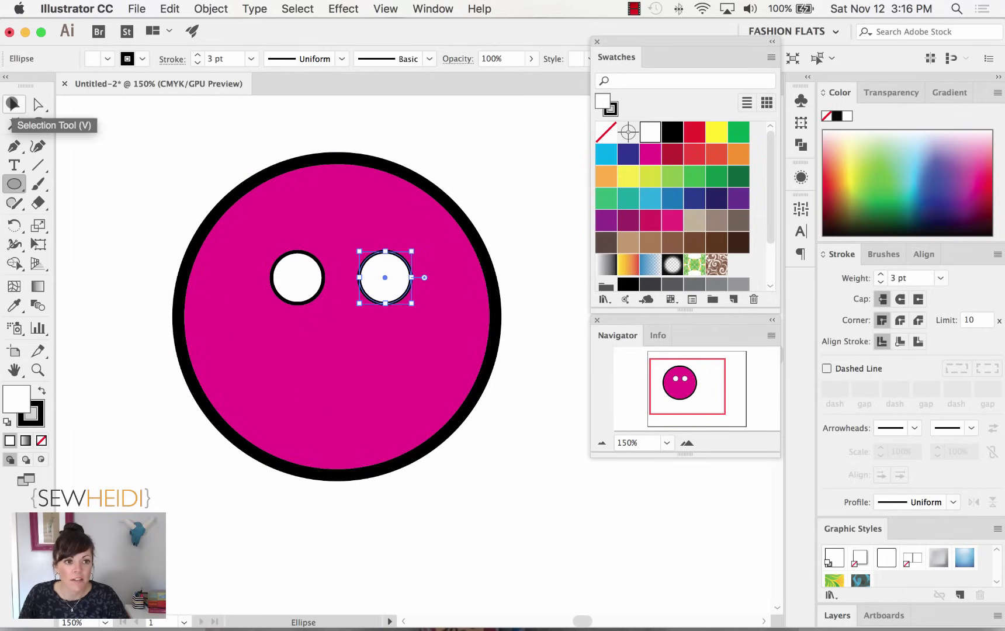
With the Selection Tool, select only the two buttonholes, excluding the big pink circle.
left_click(13, 104)
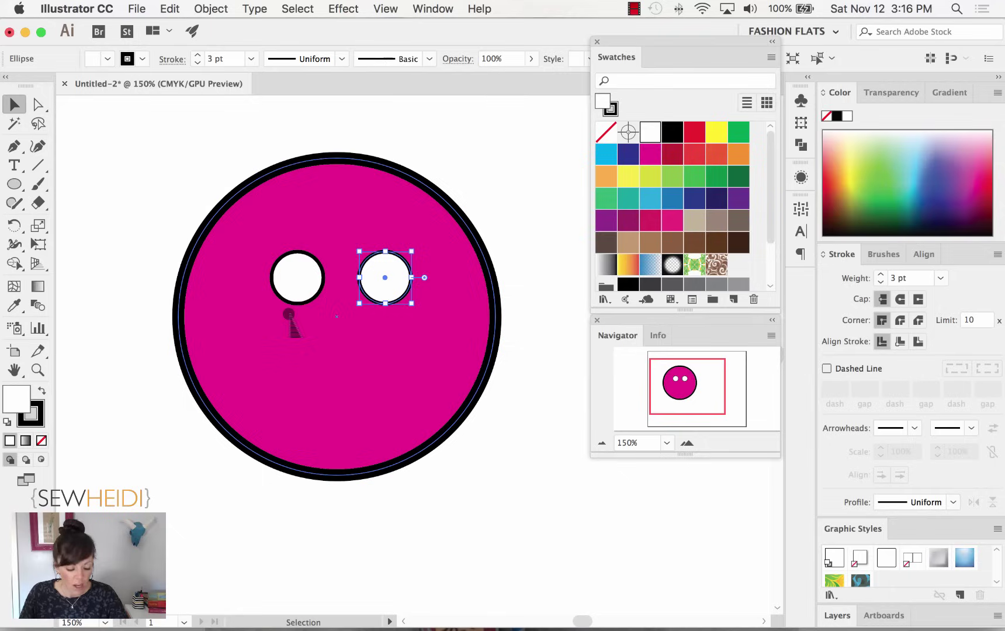
left_click(298, 283, "shift")
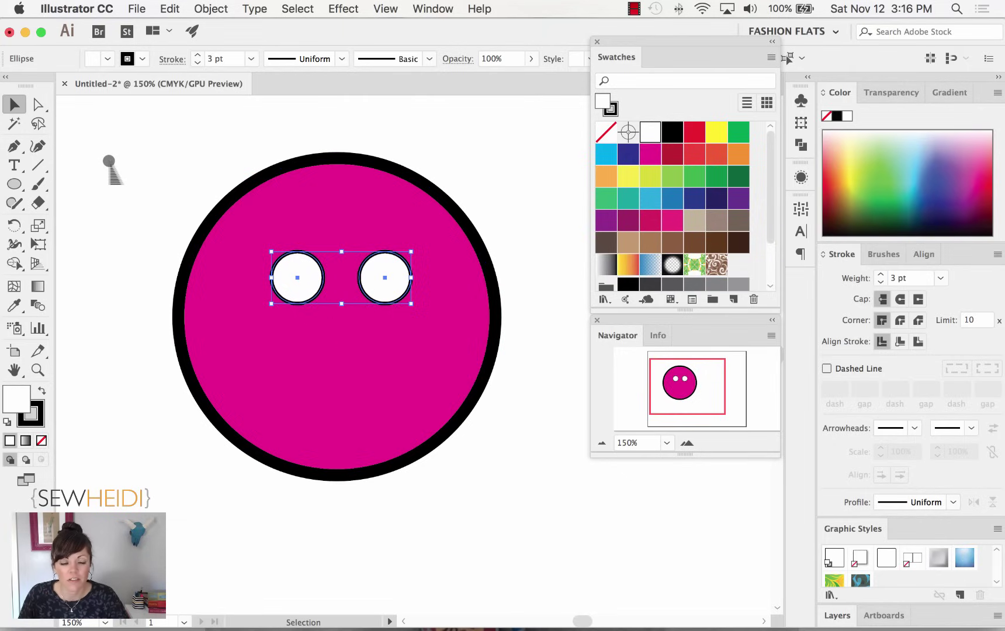
left_click(109, 161)
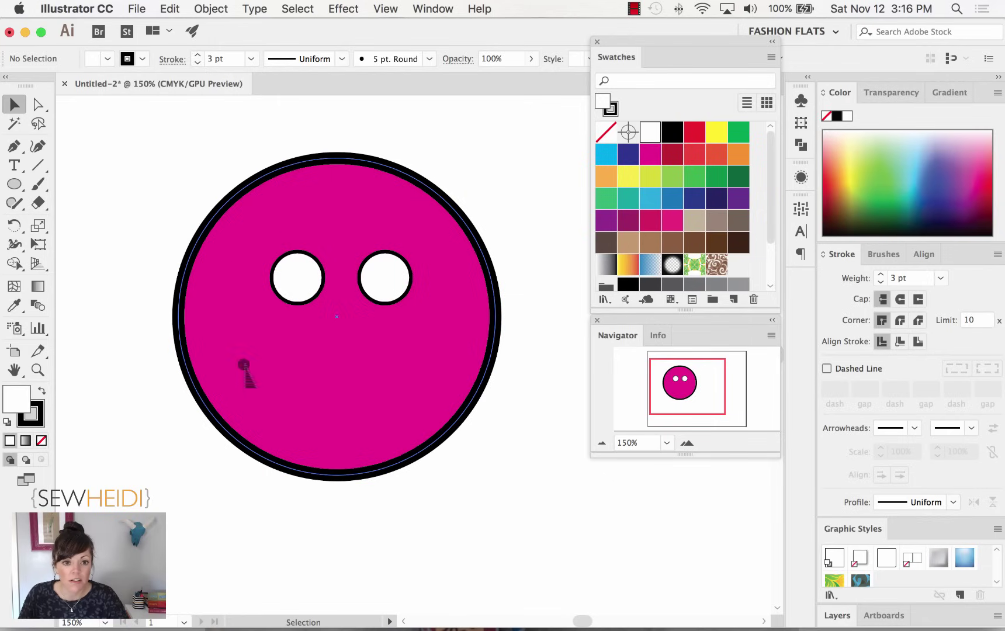
left_click(260, 248)
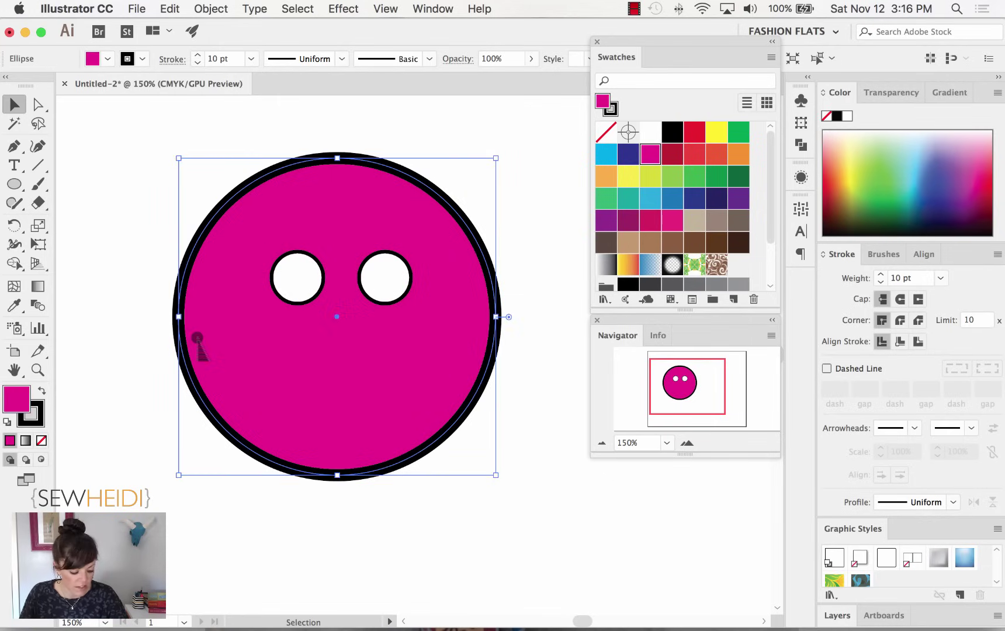
left_click(298, 276, "shift")
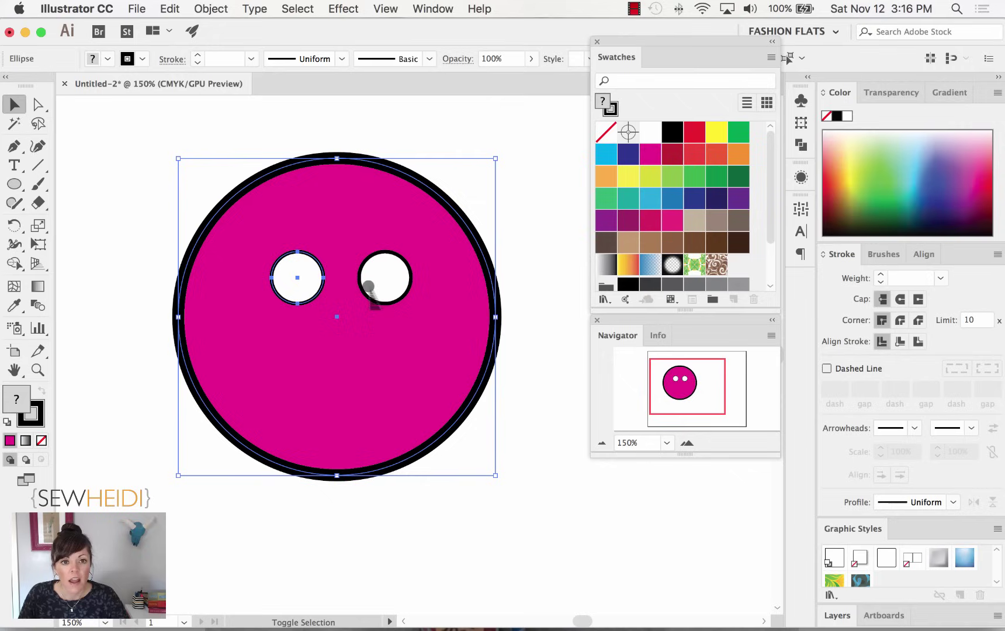
left_click(368, 285, "shift")
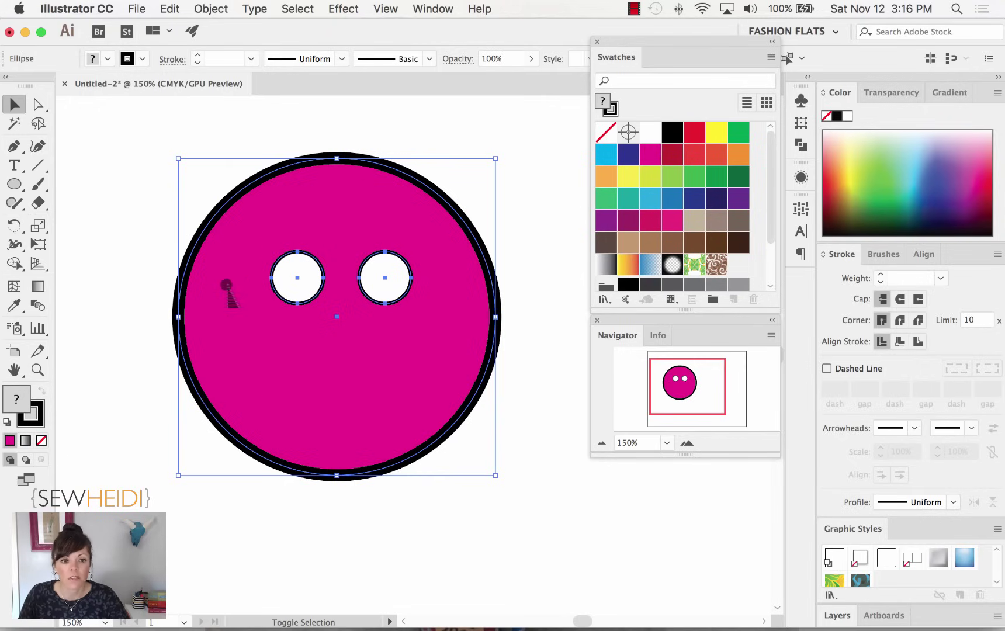
left_click(244, 243, "shift")
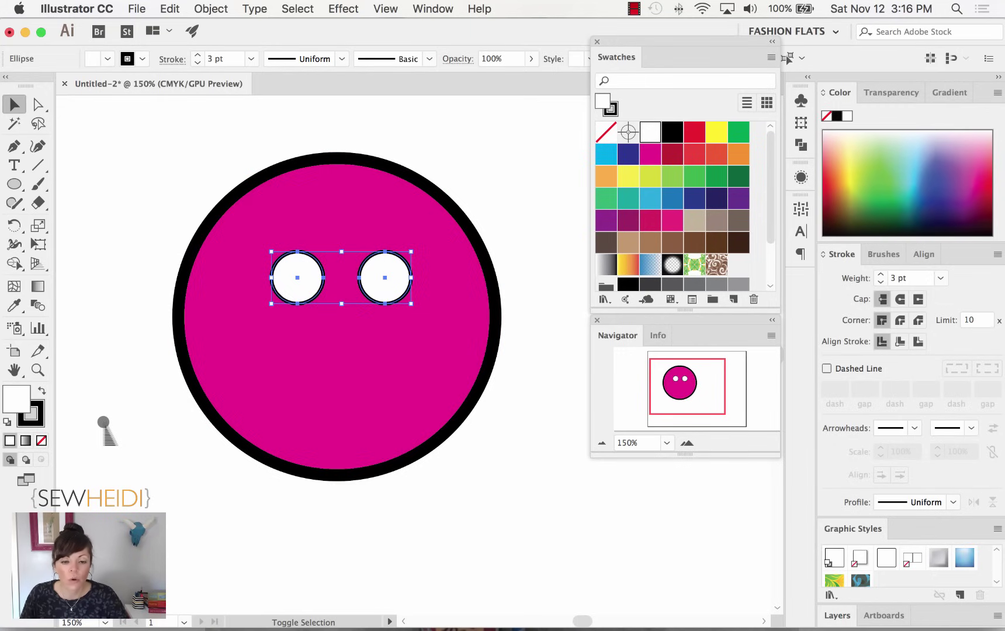
left_click(209, 347, "shift")
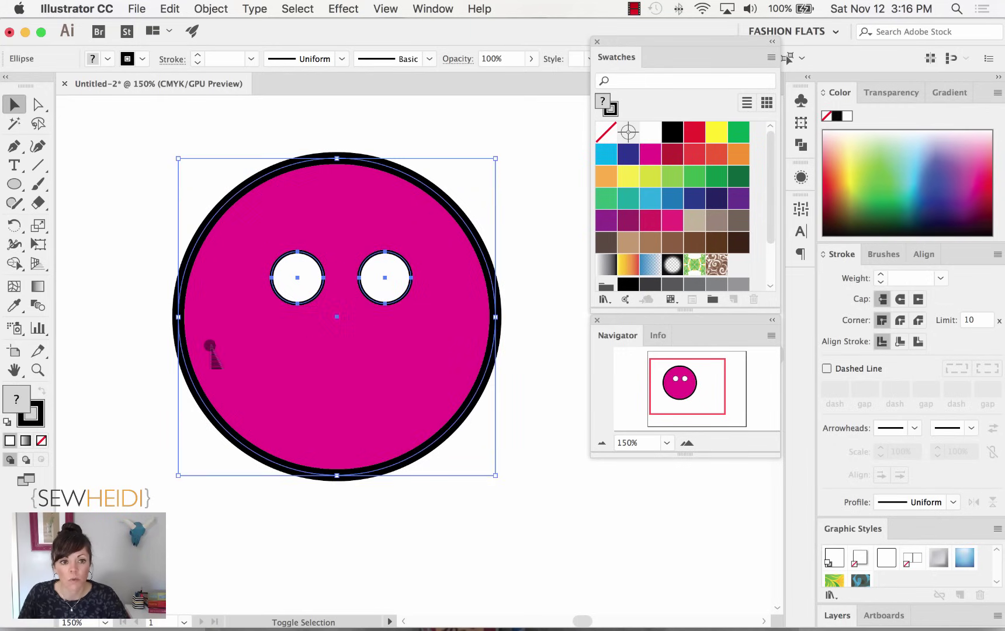
left_click(233, 336, "shift")
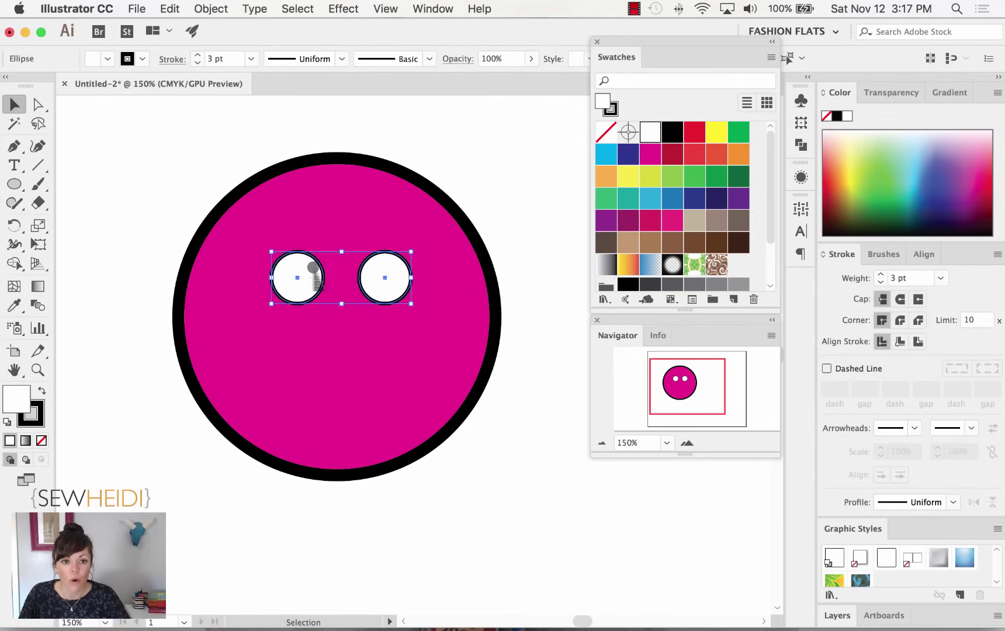
left_click(384, 275)
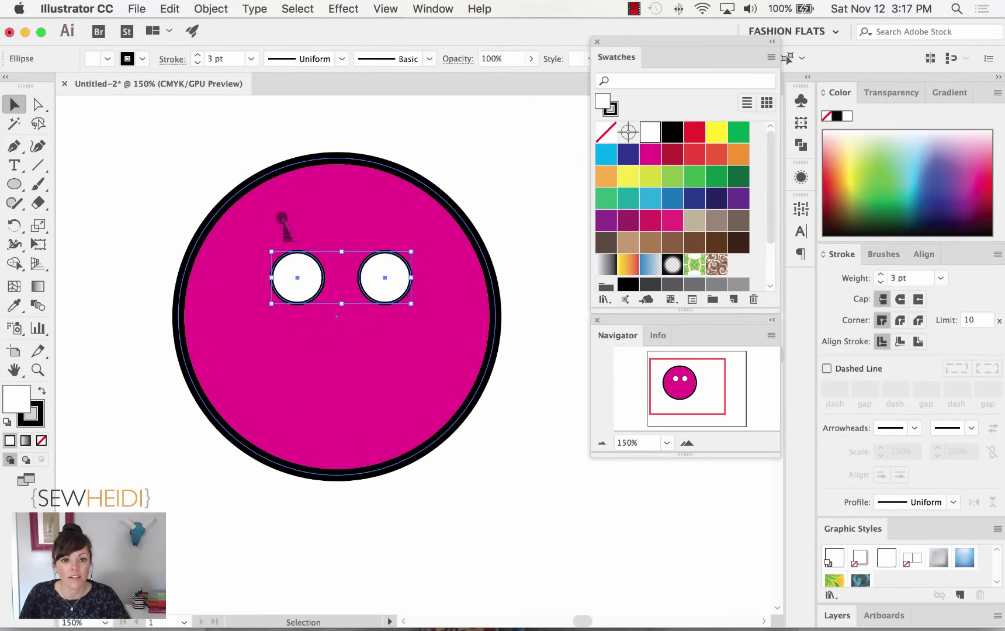
left_click(171, 9)
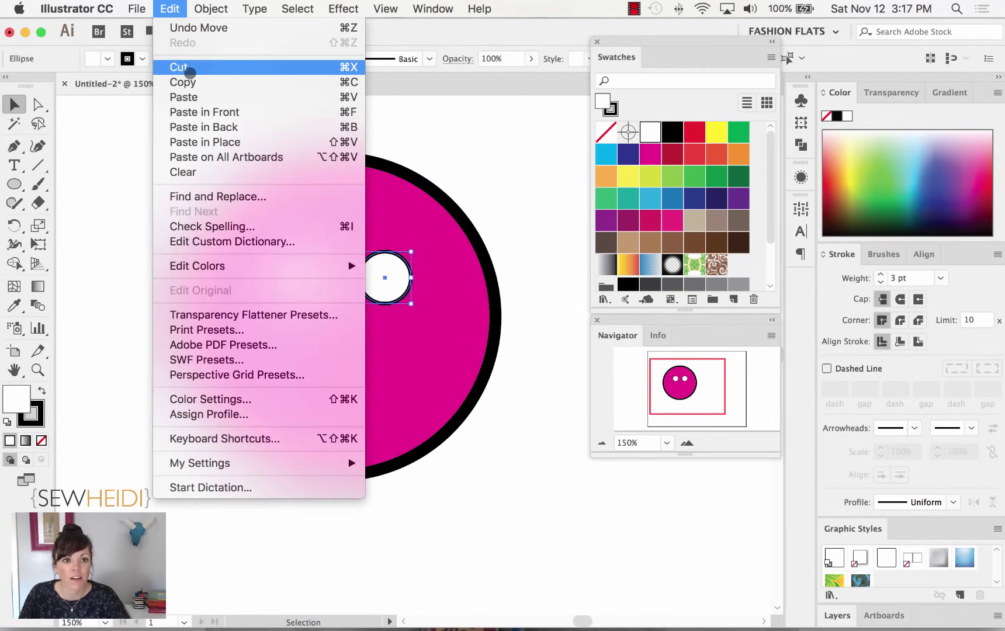
Copy the two buttonholes and paste them in front of the originals.
left_click(188, 81)
left_click(169, 9)
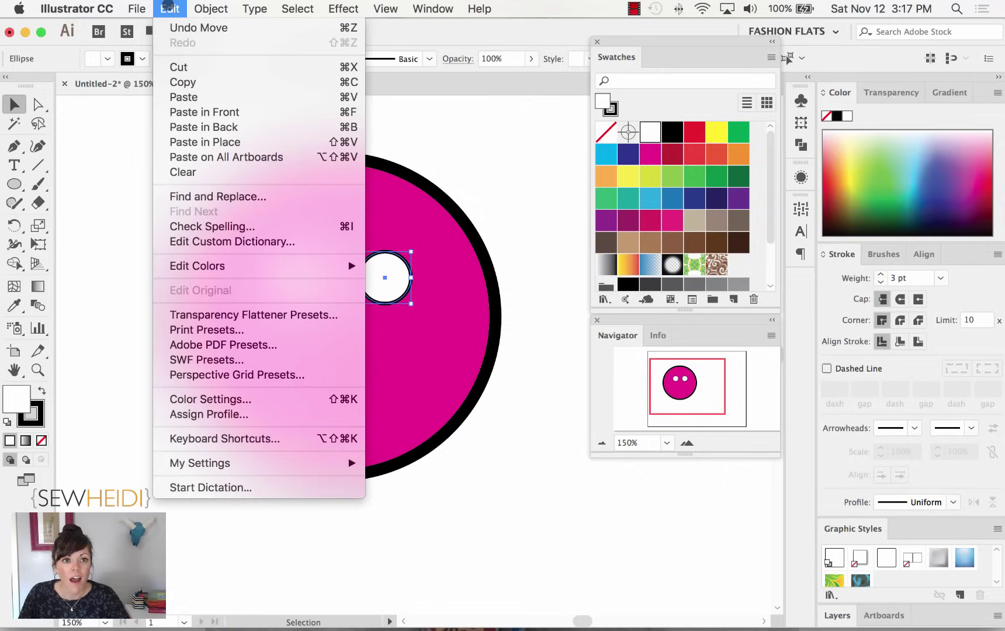
left_click(199, 112)
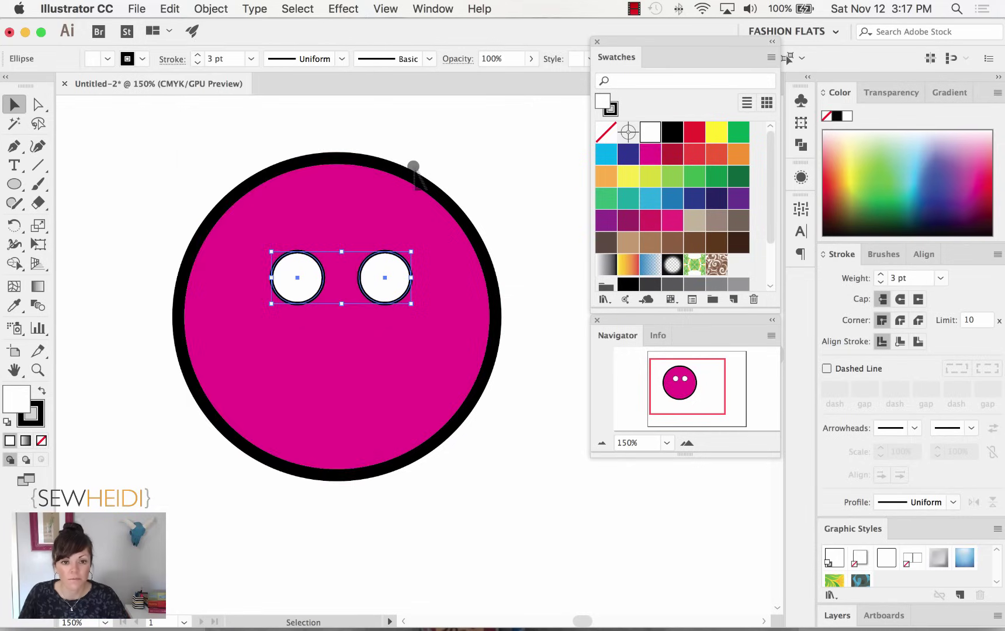
Move the pasted pair down below the originals to form a square, then deselect.
key("Down")
key("Down")
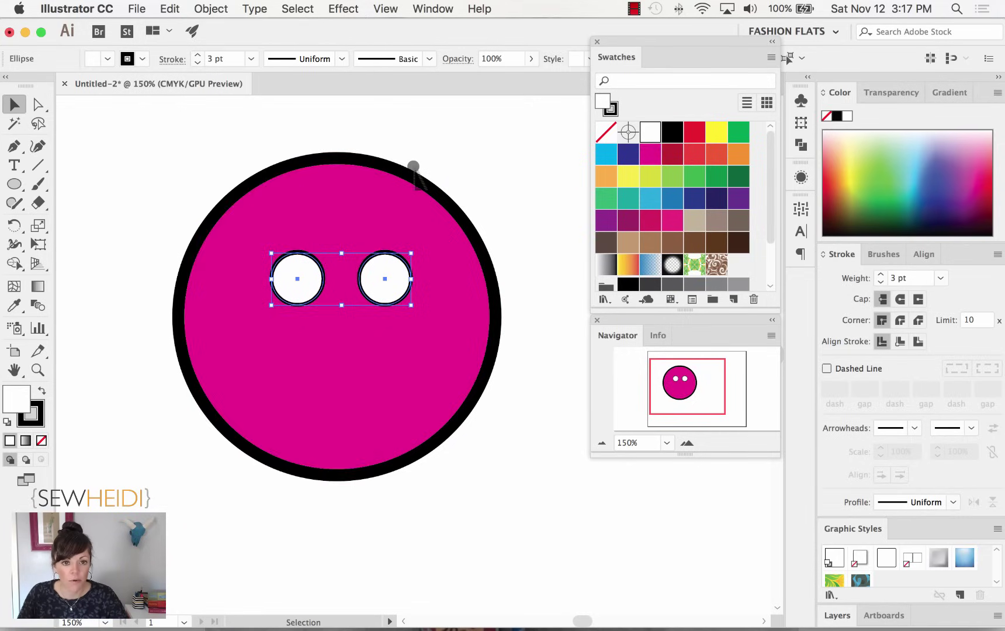
key("shift+Down")
key("shift+Down")
key("shift+Down")
key("shift+Down")
key("shift+Down")
key("shift+Down")
key("shift+Down")
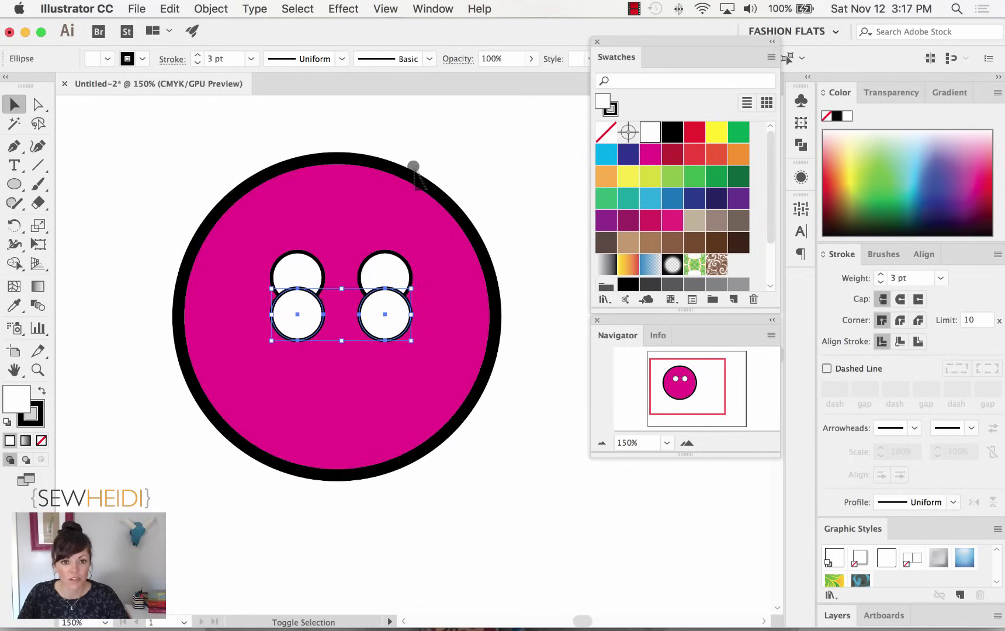
key("shift+Down")
key("shift+Down")
key("shift+Down")
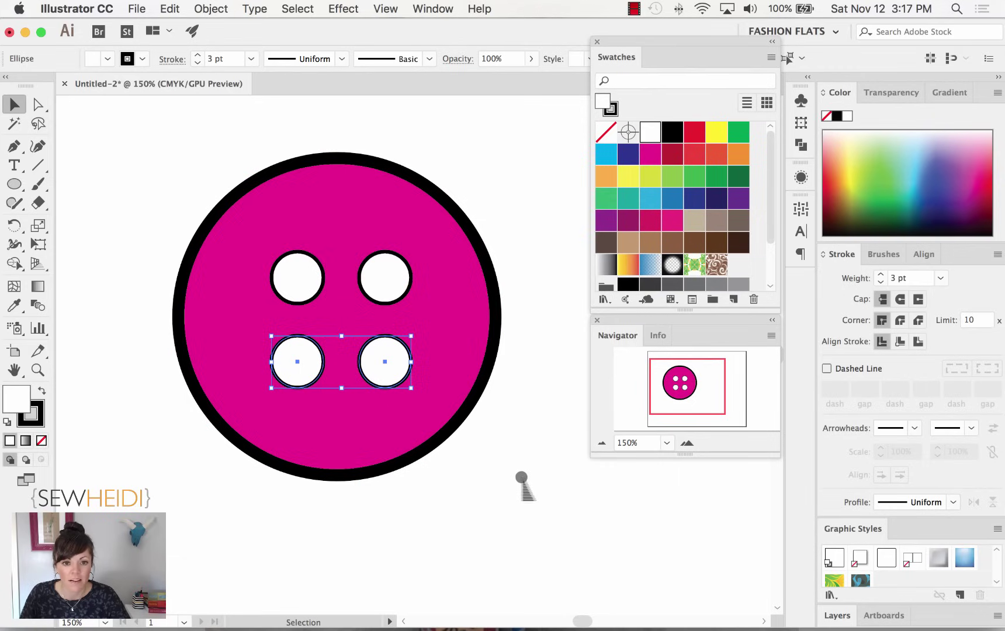
left_click(536, 453)
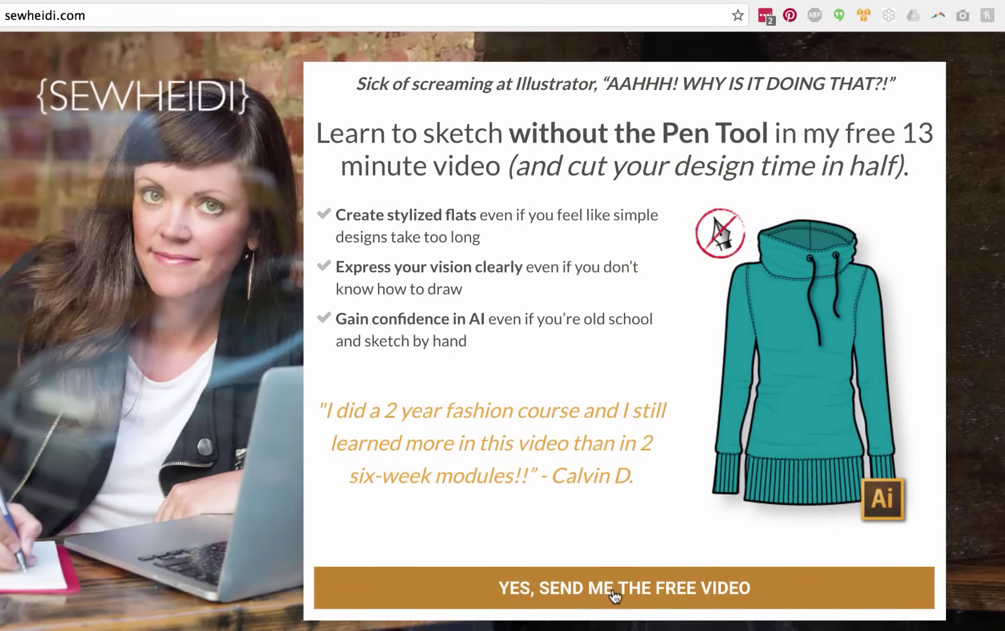
Submit the sewheidi.com sign-up form with an e-mail address to get the free sketching video.
left_click(613, 591)
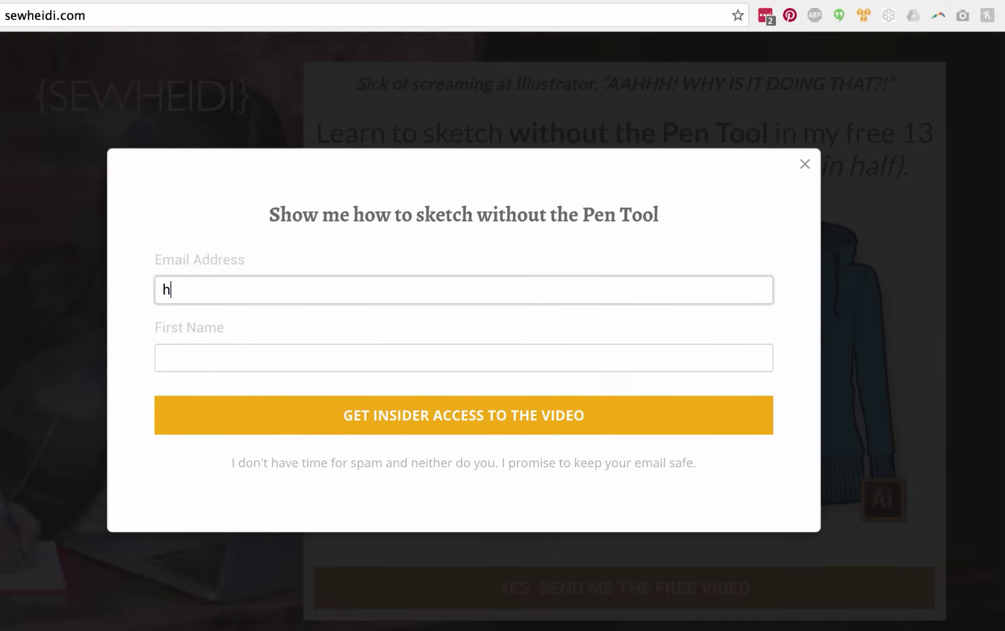
key("Tab")
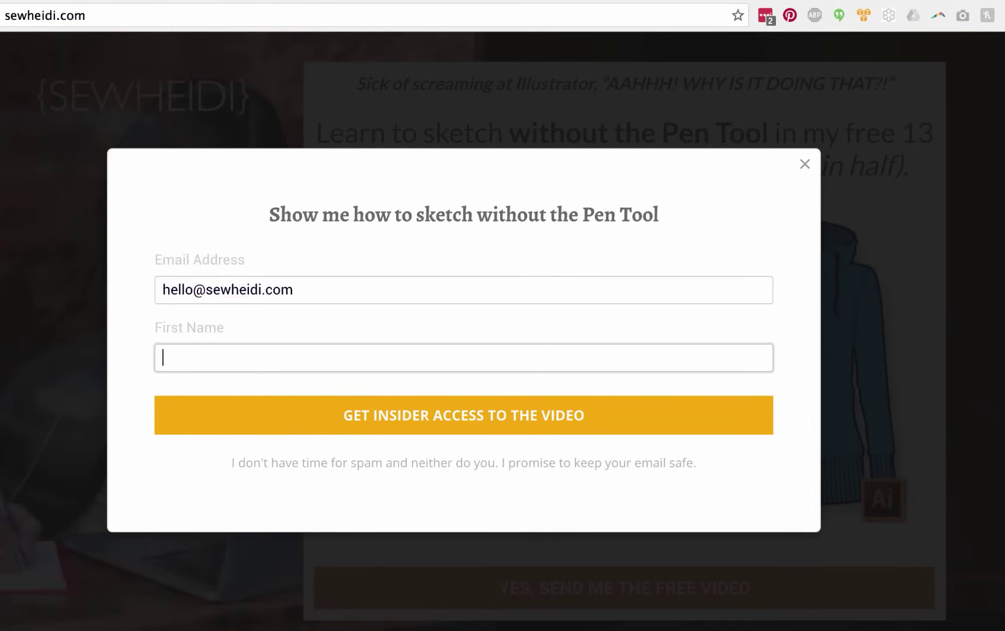
type("heidi")
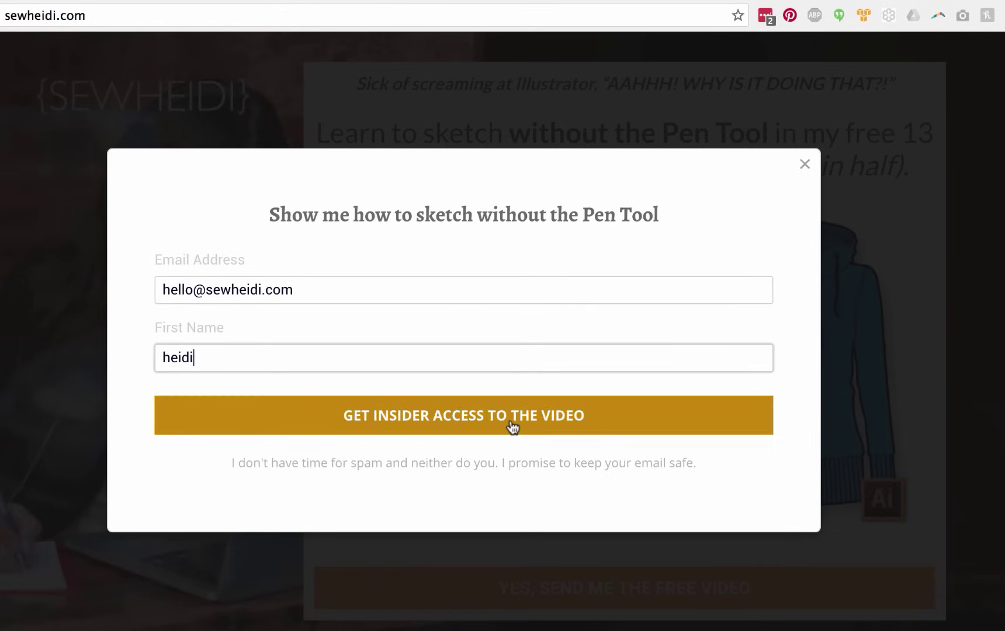
left_click(511, 419)
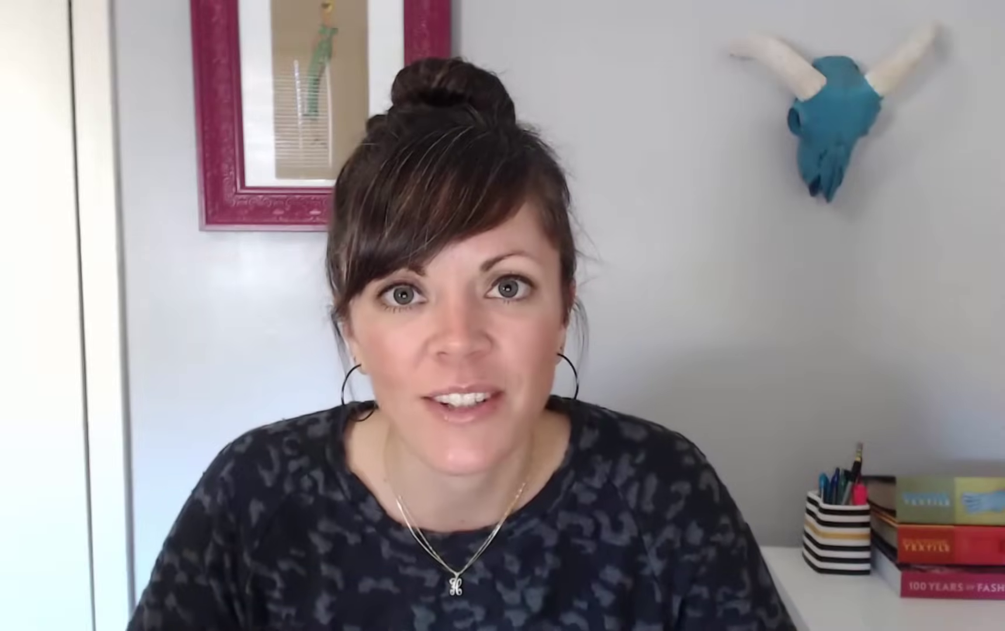